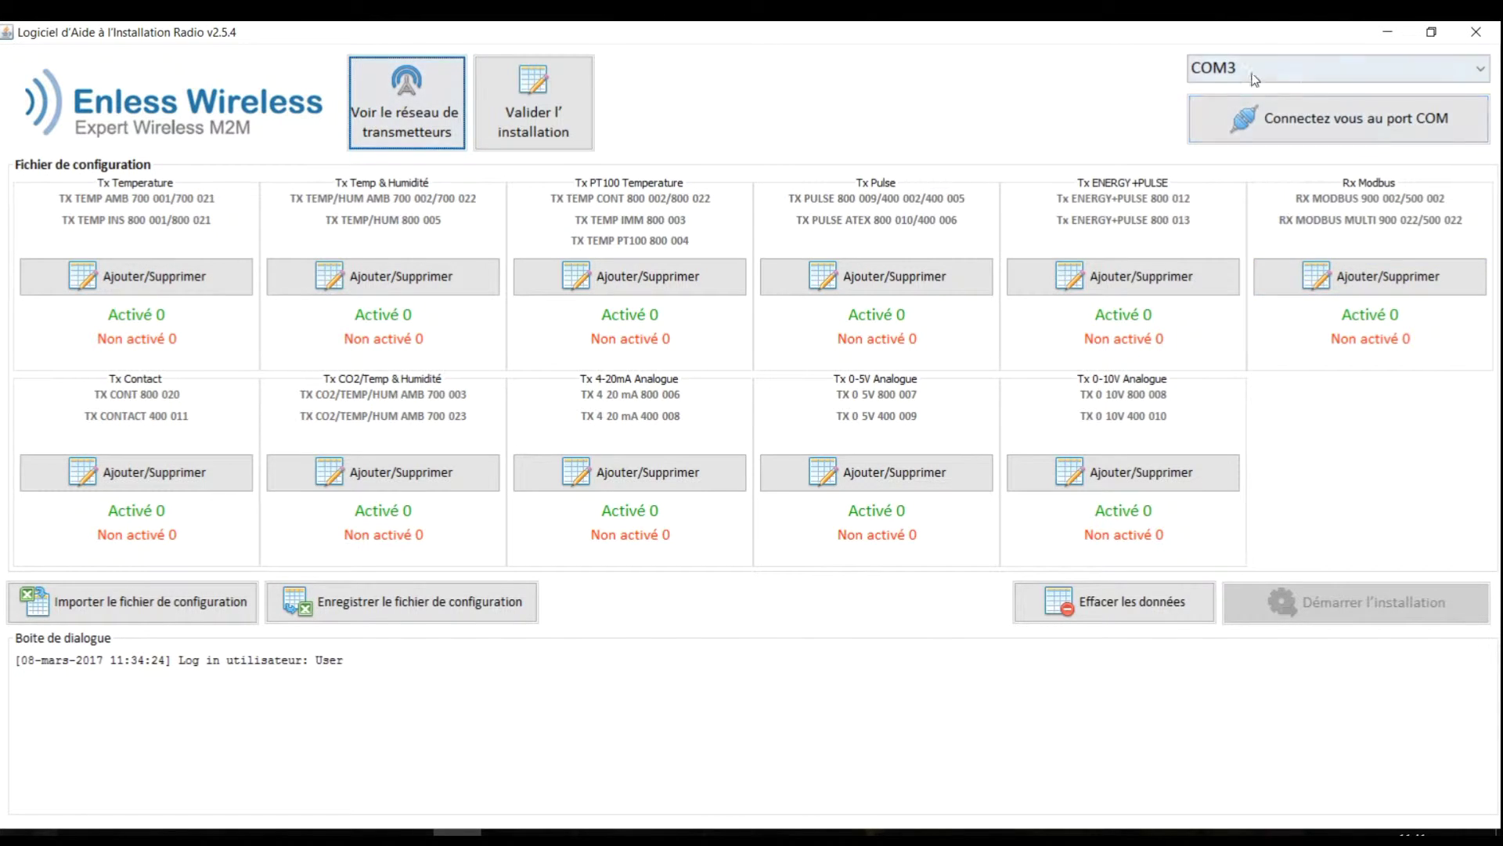
Refresh the list of available COM ports and connect to COM3
left_click(1317, 65)
left_click(1243, 119)
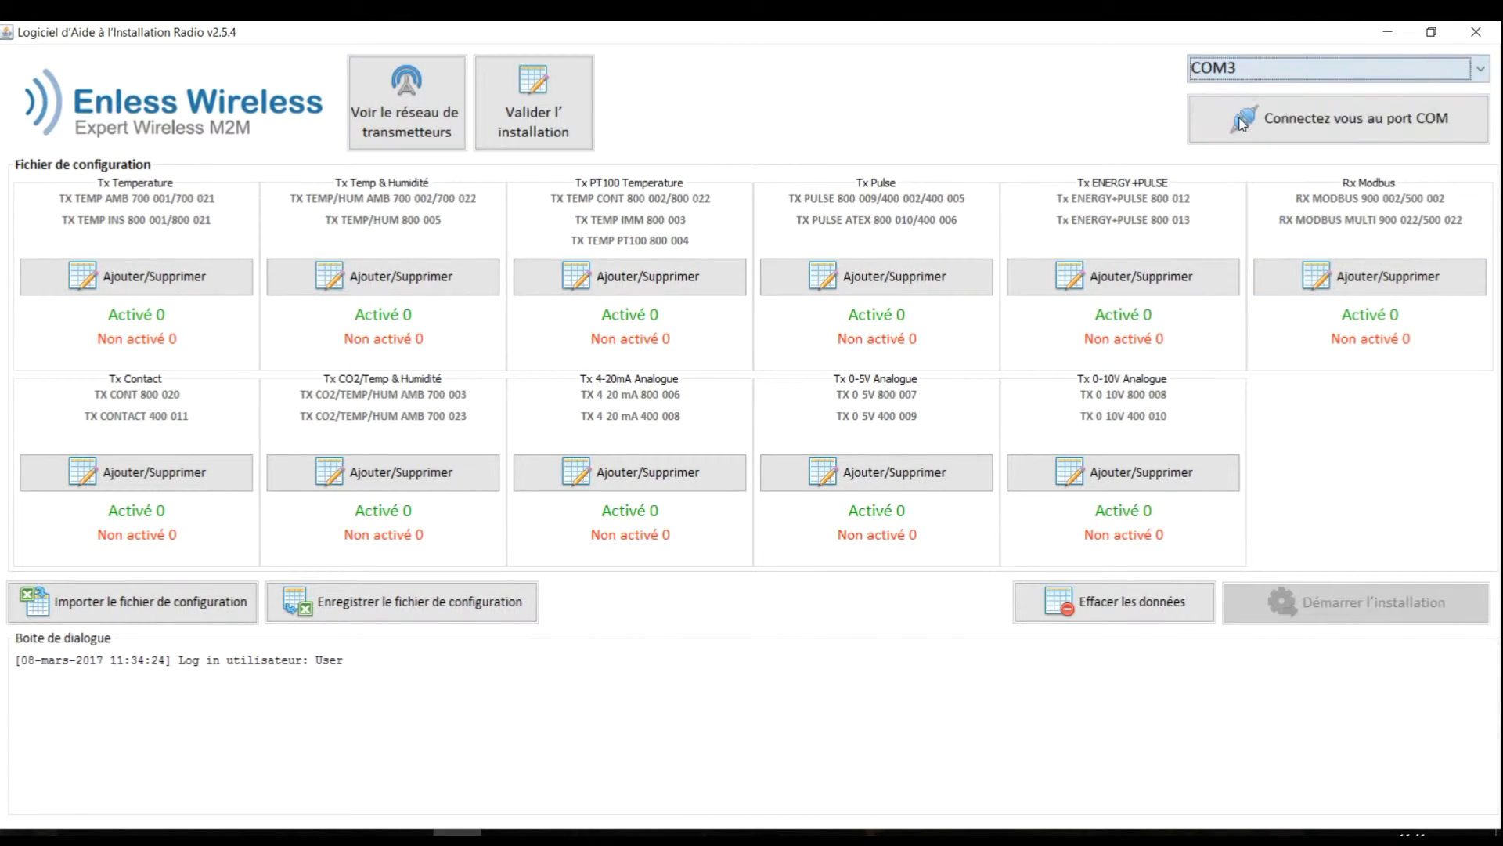
left_click(1368, 130)
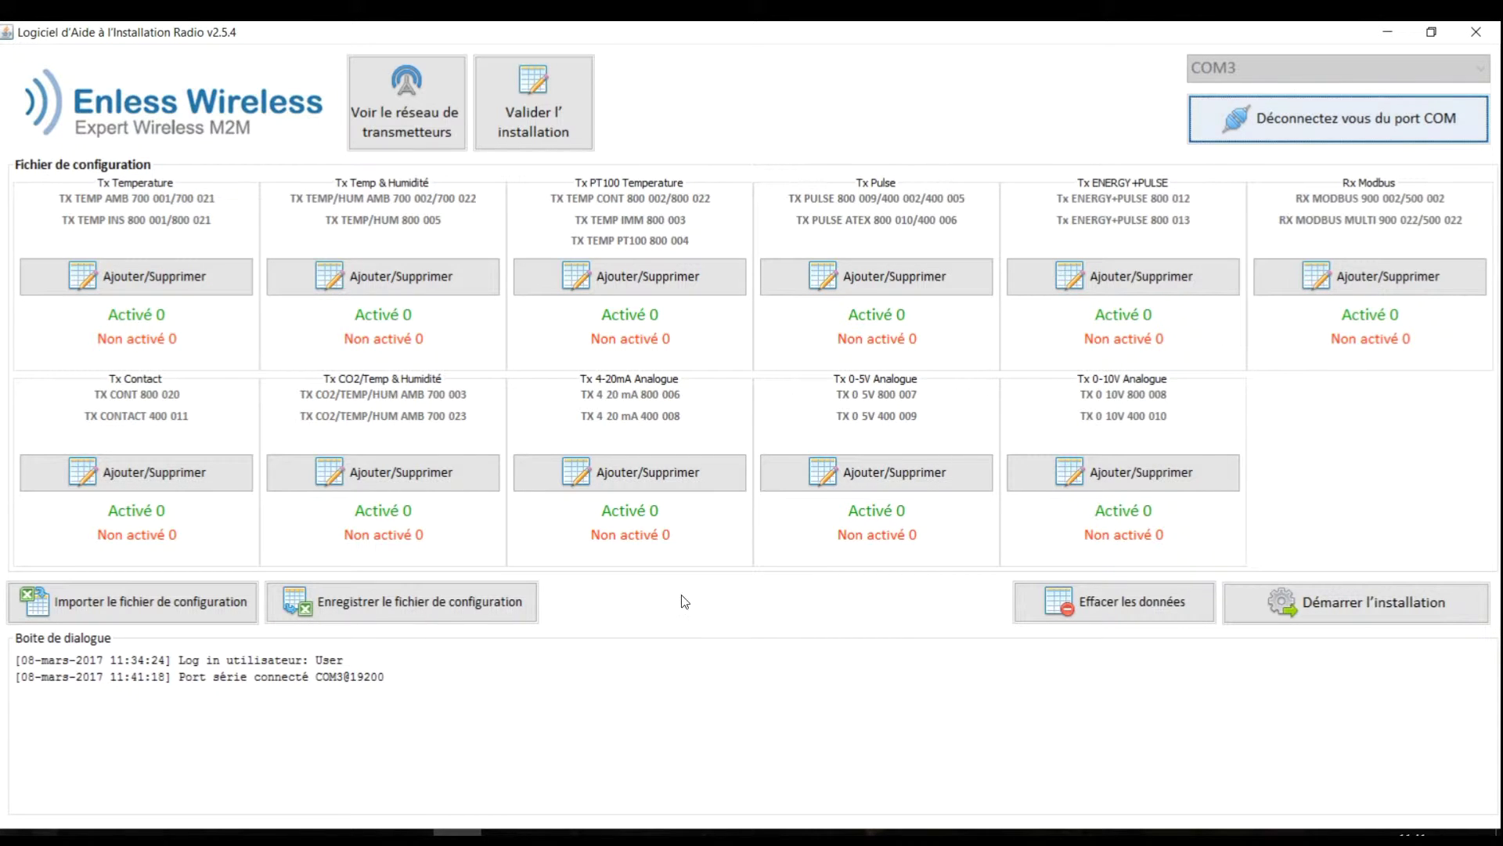
Import the configuration file Configuration 1.csv from the Documents folder
left_click(166, 618)
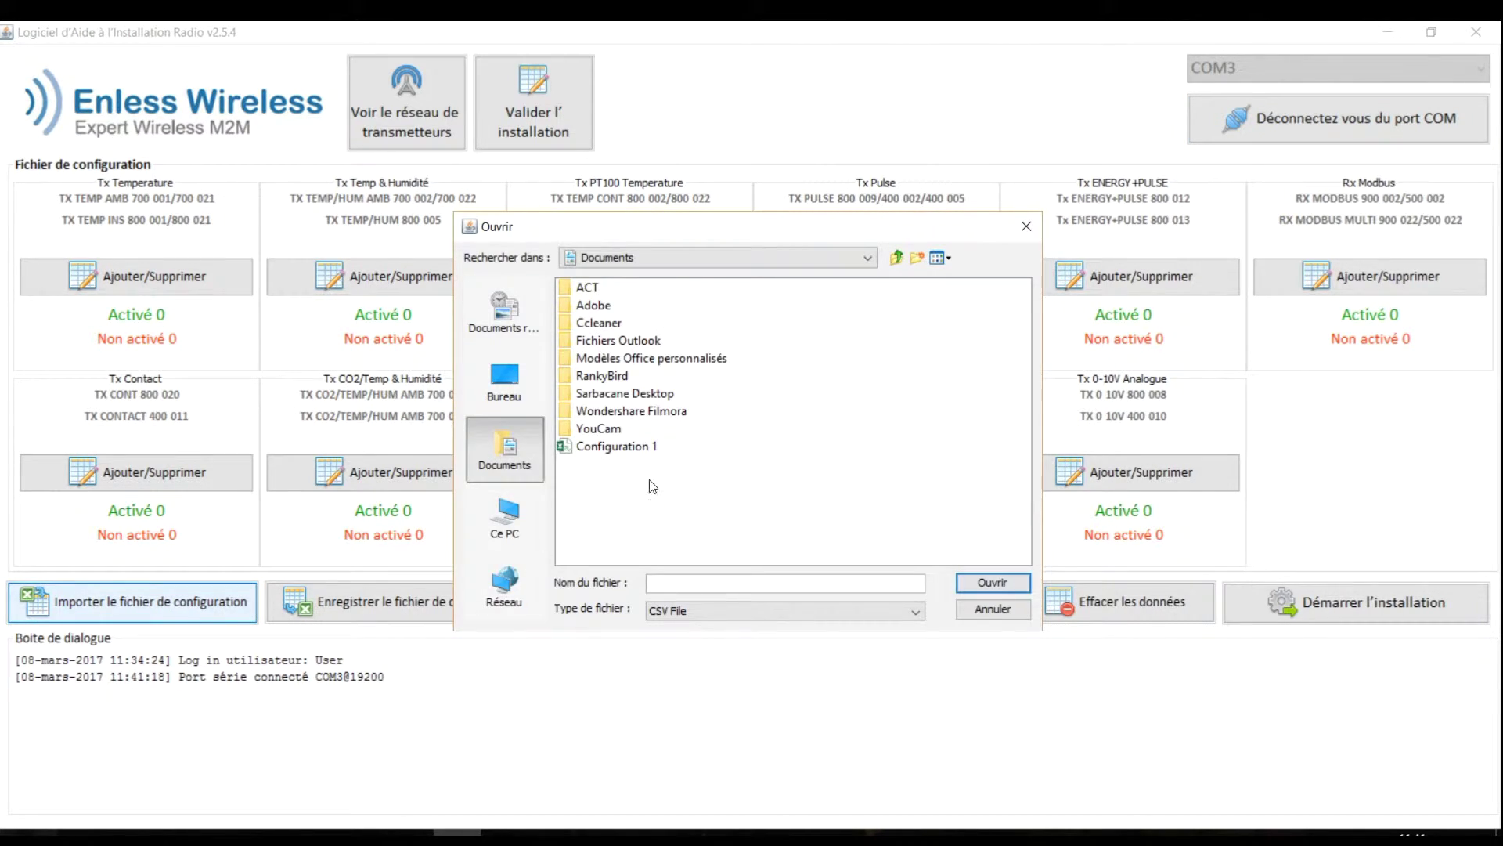
left_click(654, 448)
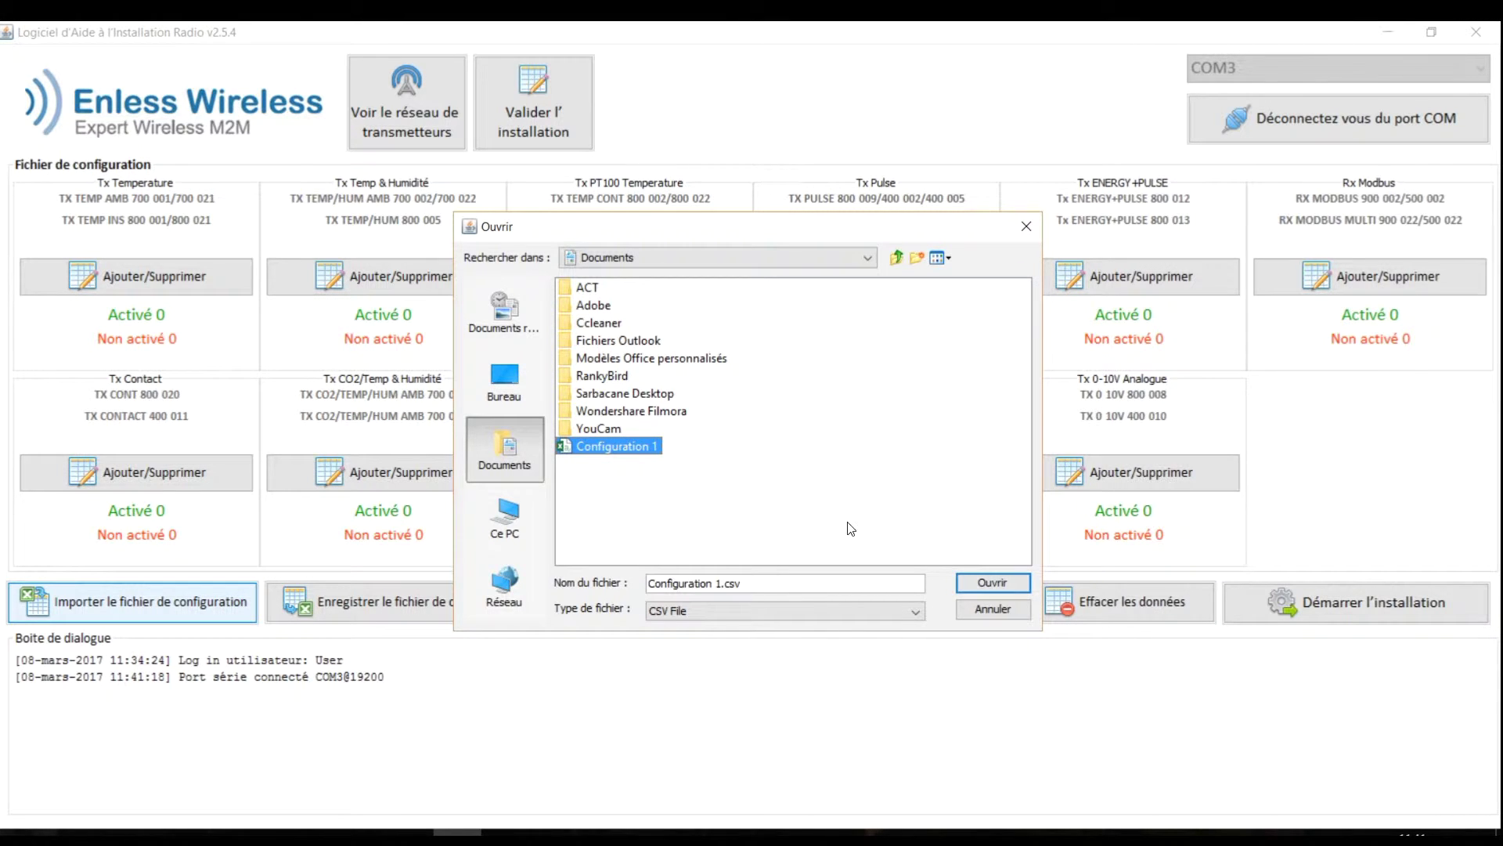
left_click(993, 589)
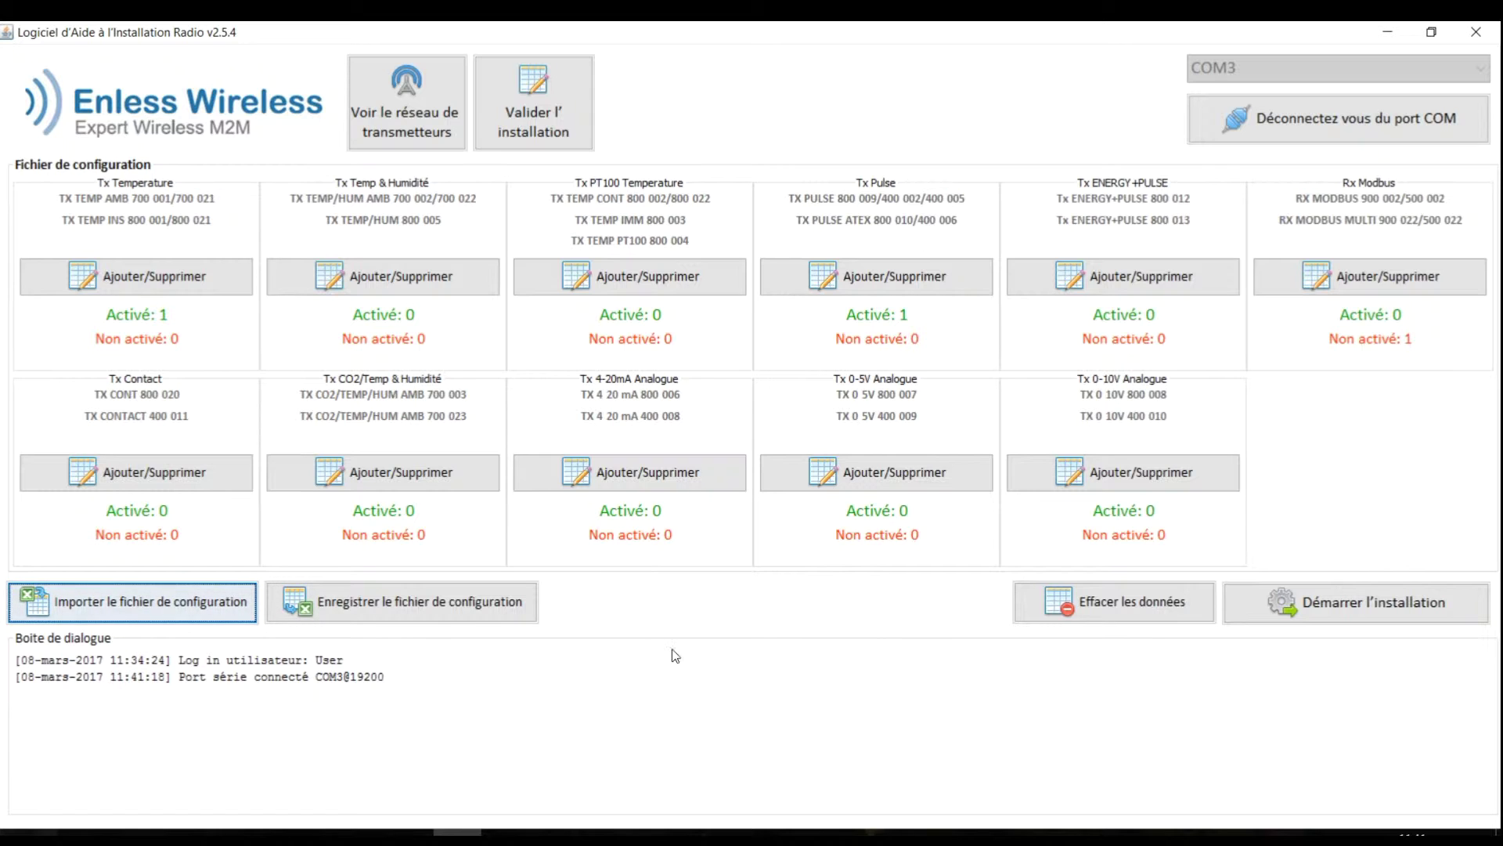
Add a Tx Temperature transmitter with identifier 10112182 and a periodicity of 1 minute, and confirm its configuration
left_click(159, 291)
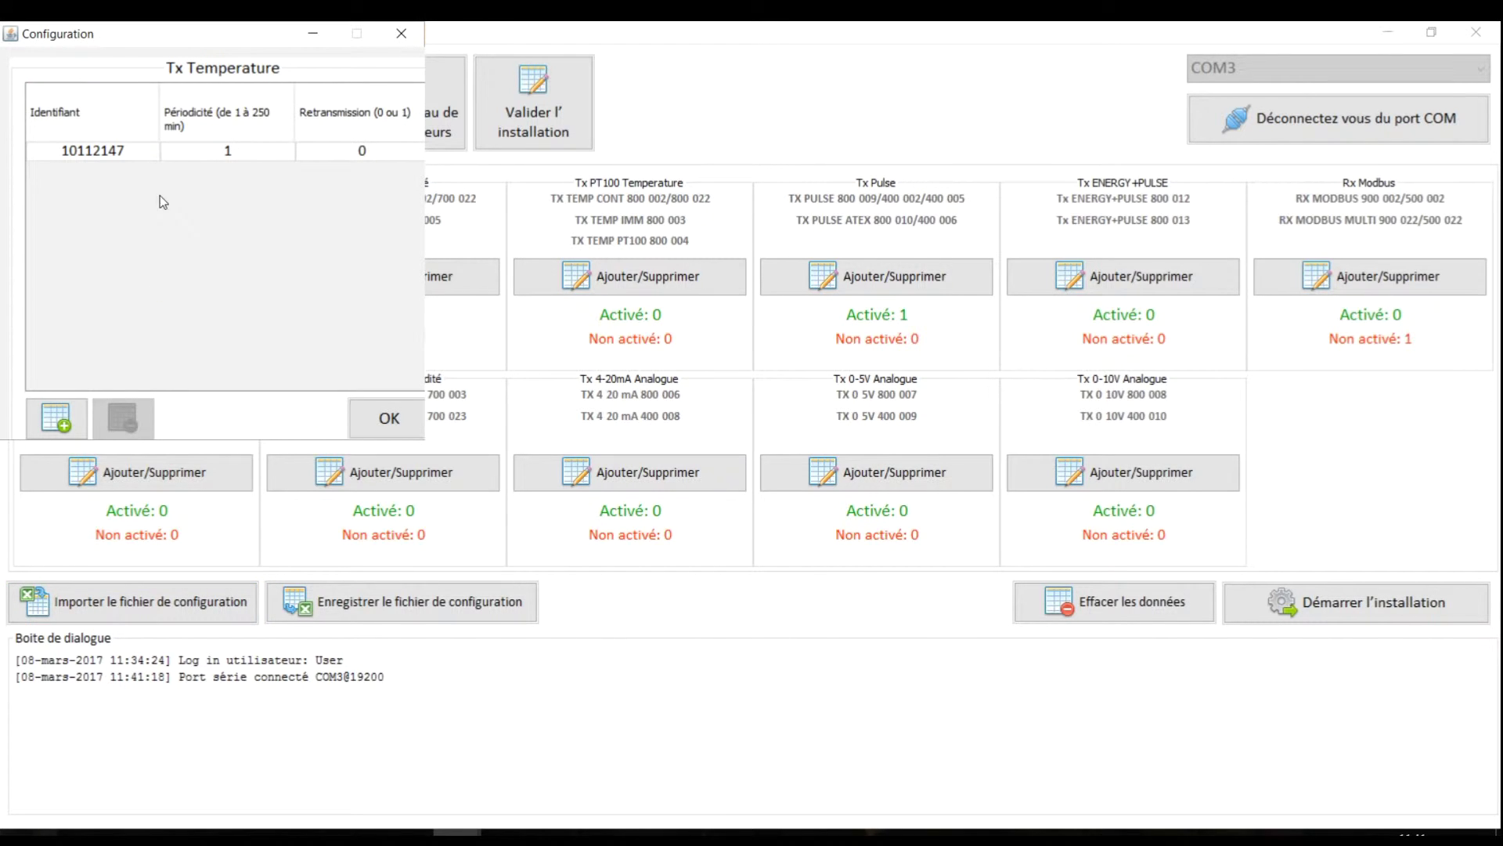
left_click_drag(159, 43, 678, 298)
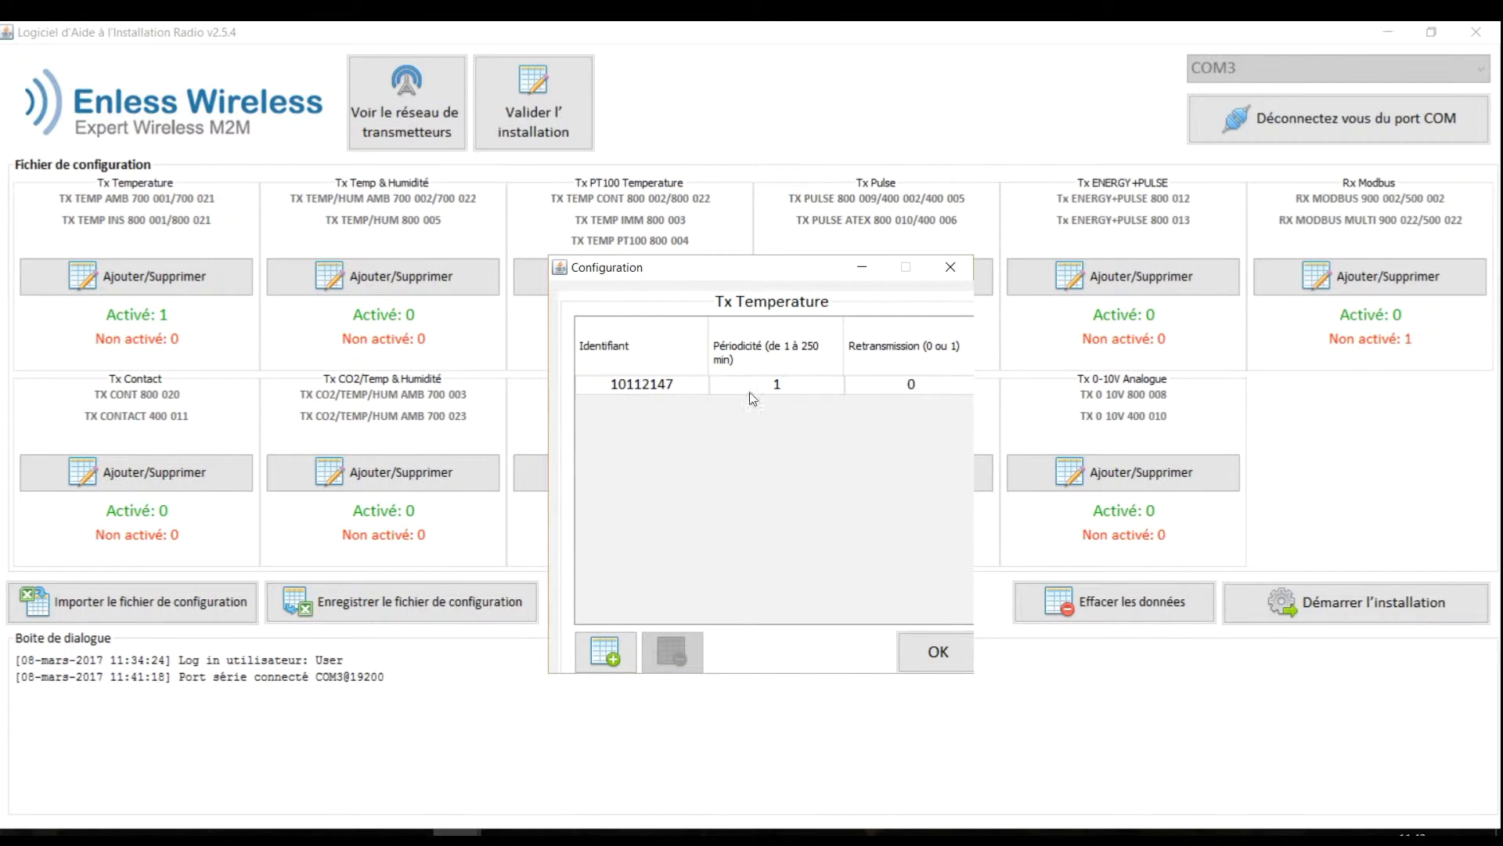
left_click(605, 650)
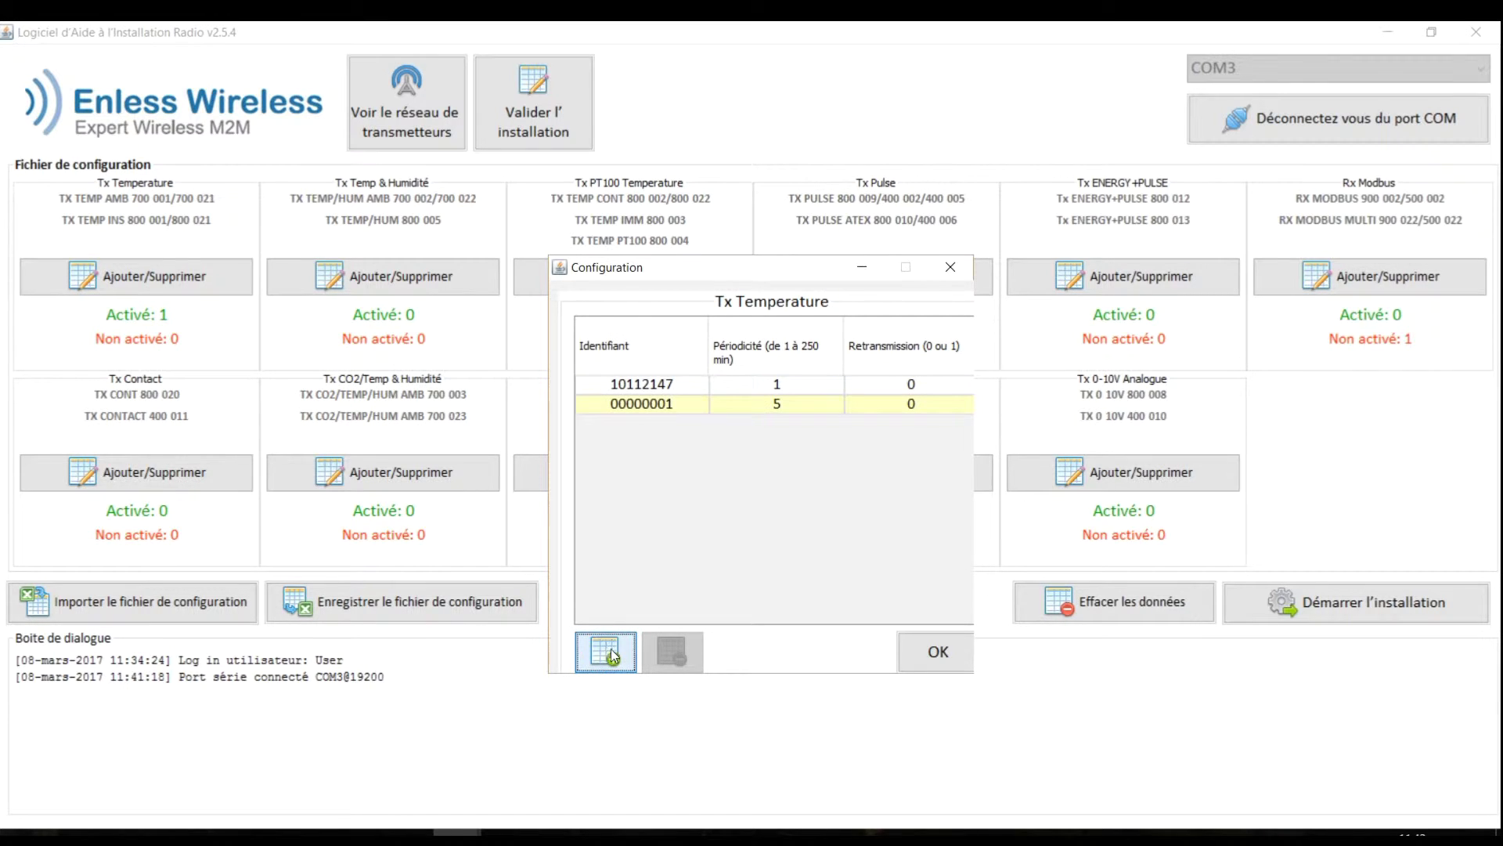
double_click(644, 407)
type("10112182")
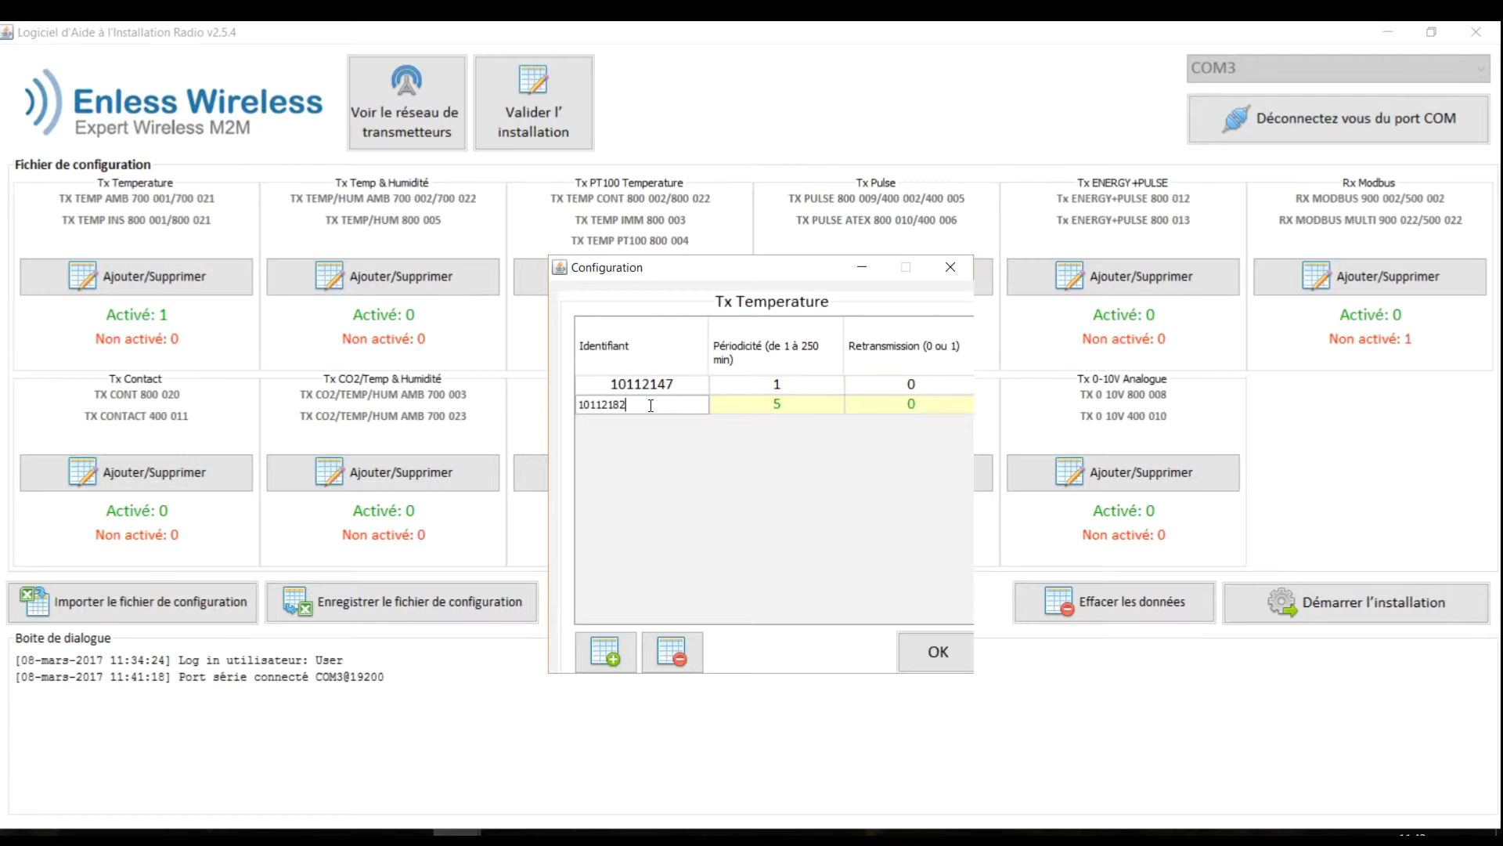
left_click(771, 405)
double_click(785, 409)
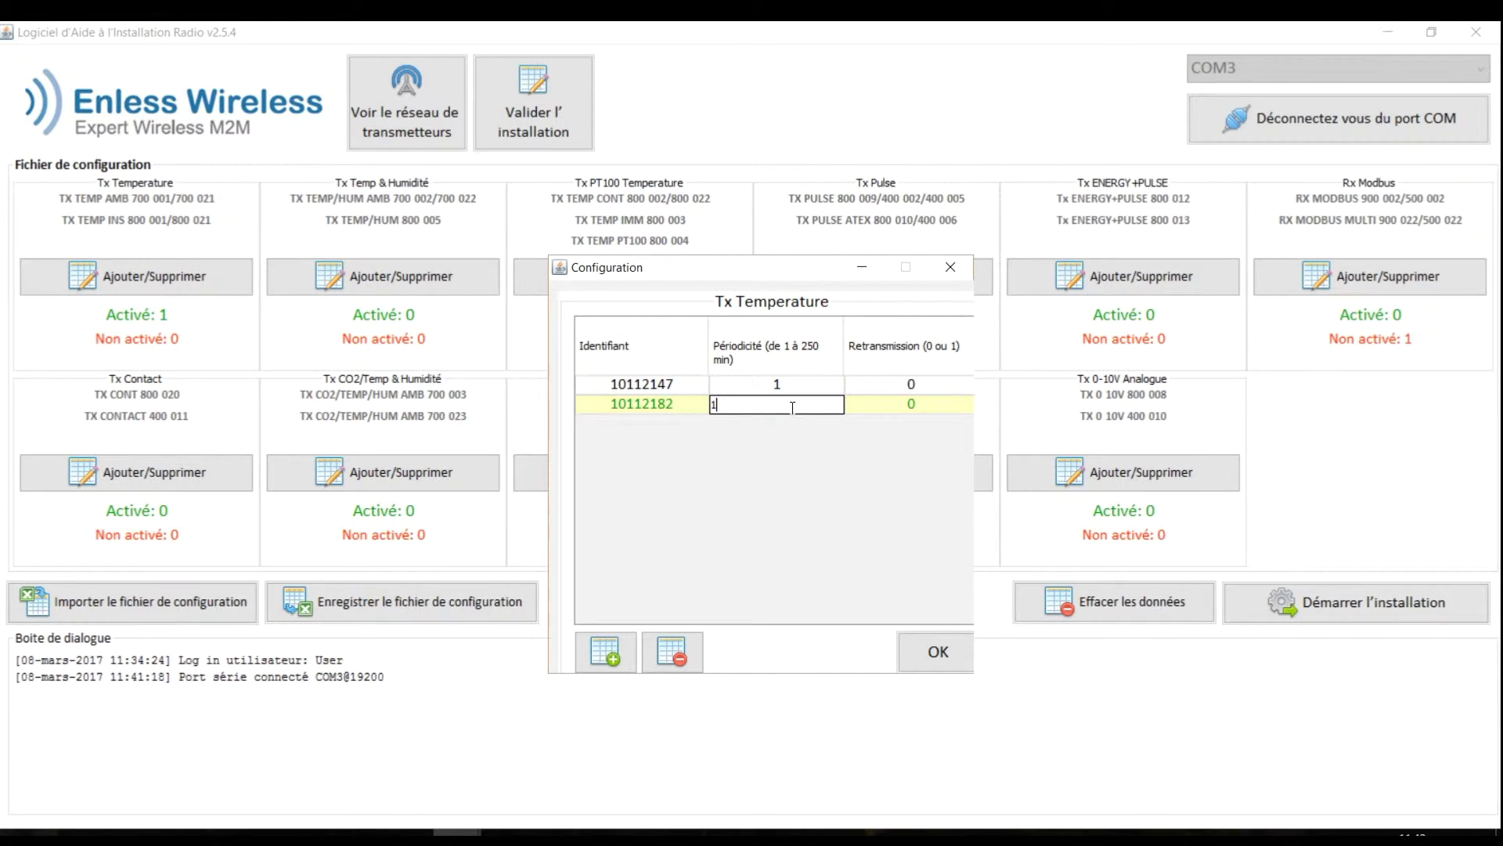
left_click(889, 420)
left_click(937, 654)
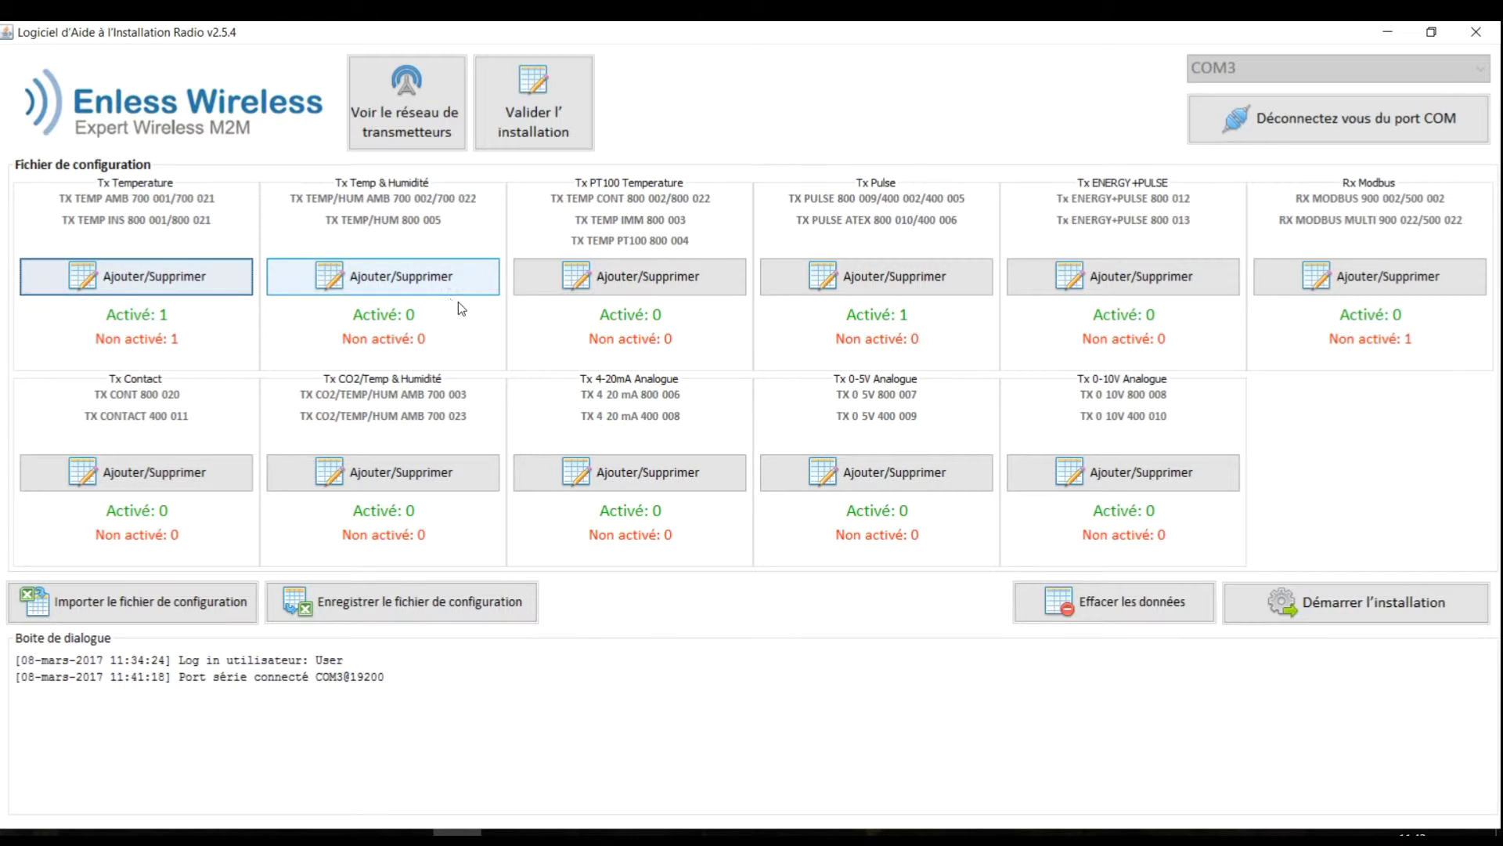
Add a Tx Pulse transmitter with identifier 10910435 and a periodicity of 1 minute, and confirm its configuration
left_click(896, 278)
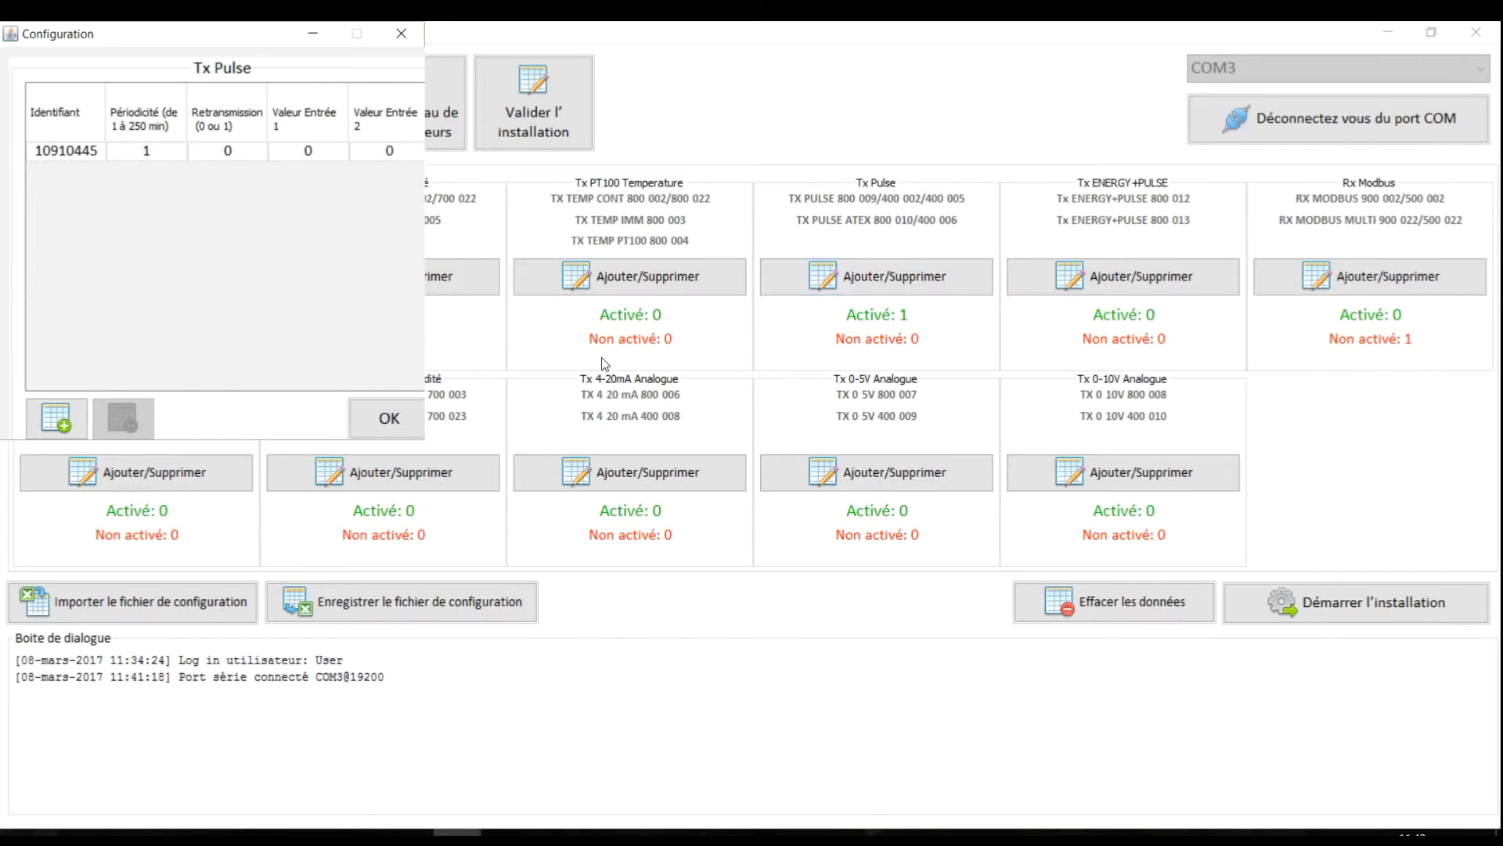
left_click_drag(145, 45, 704, 227)
left_click(621, 604)
double_click(628, 353)
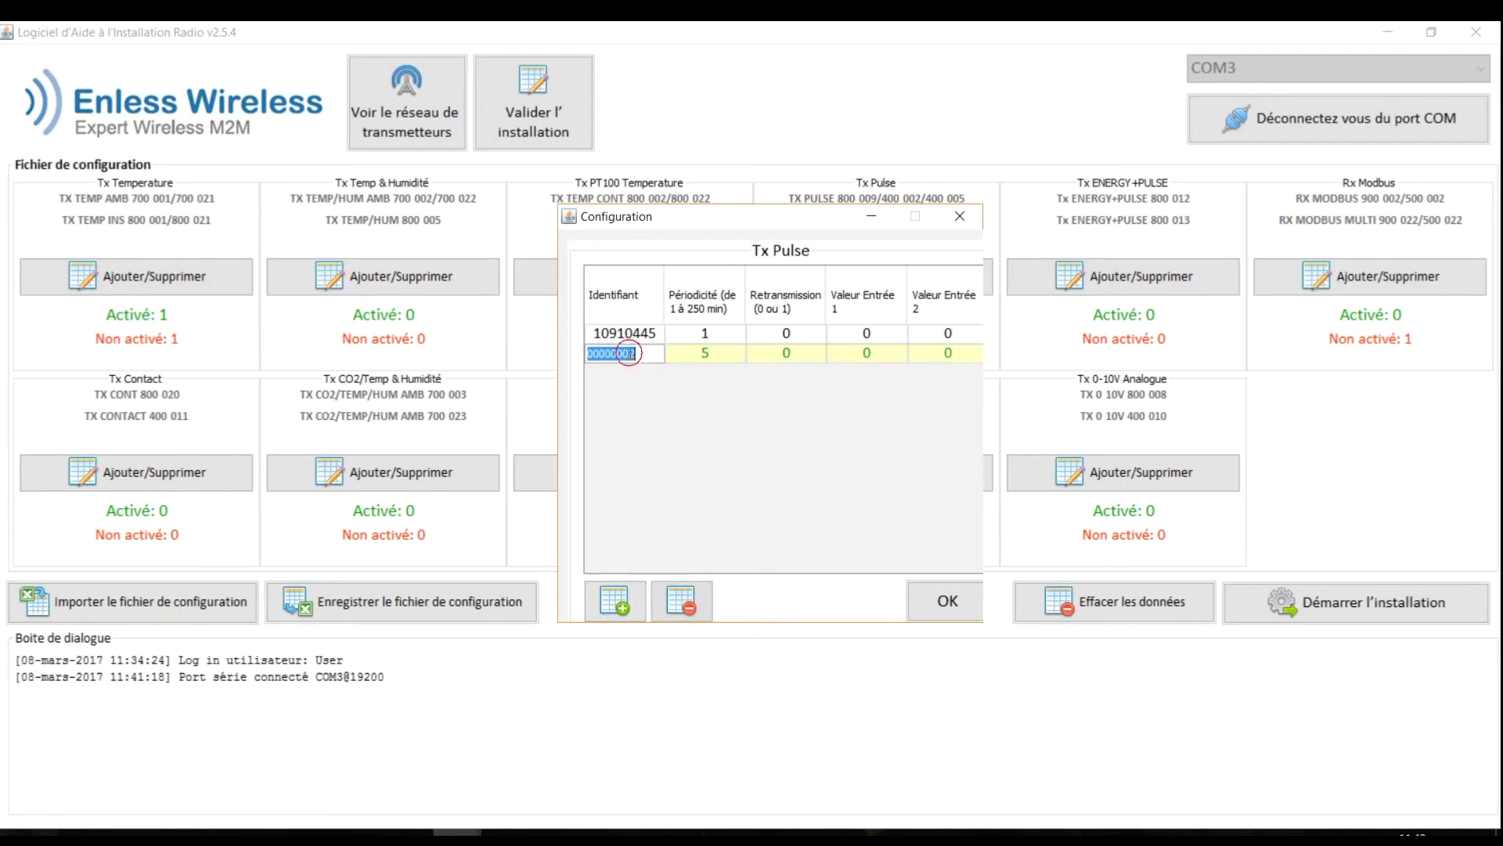
type("10910435")
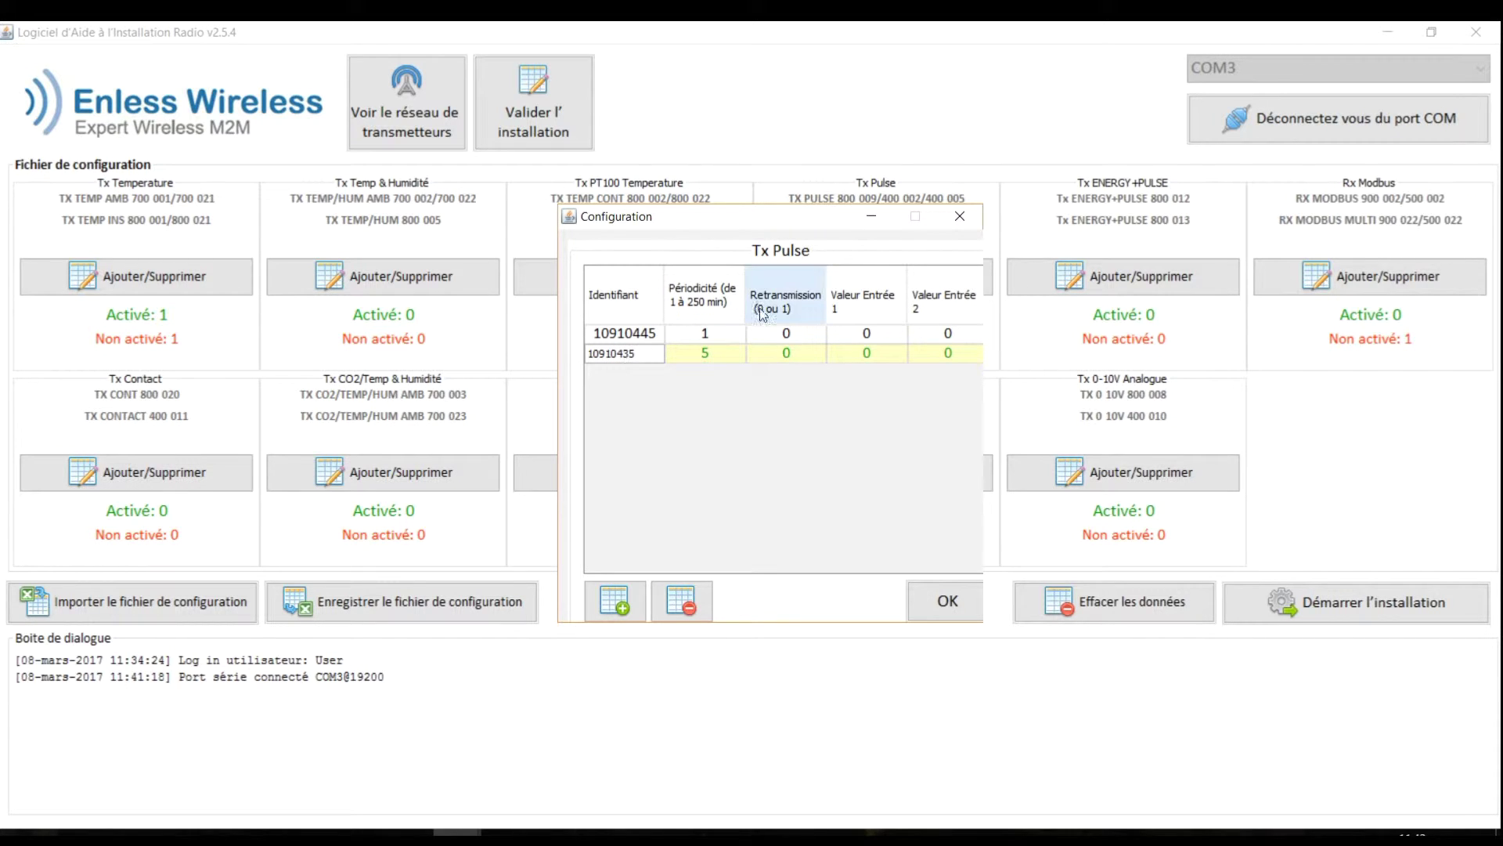
double_click(705, 354)
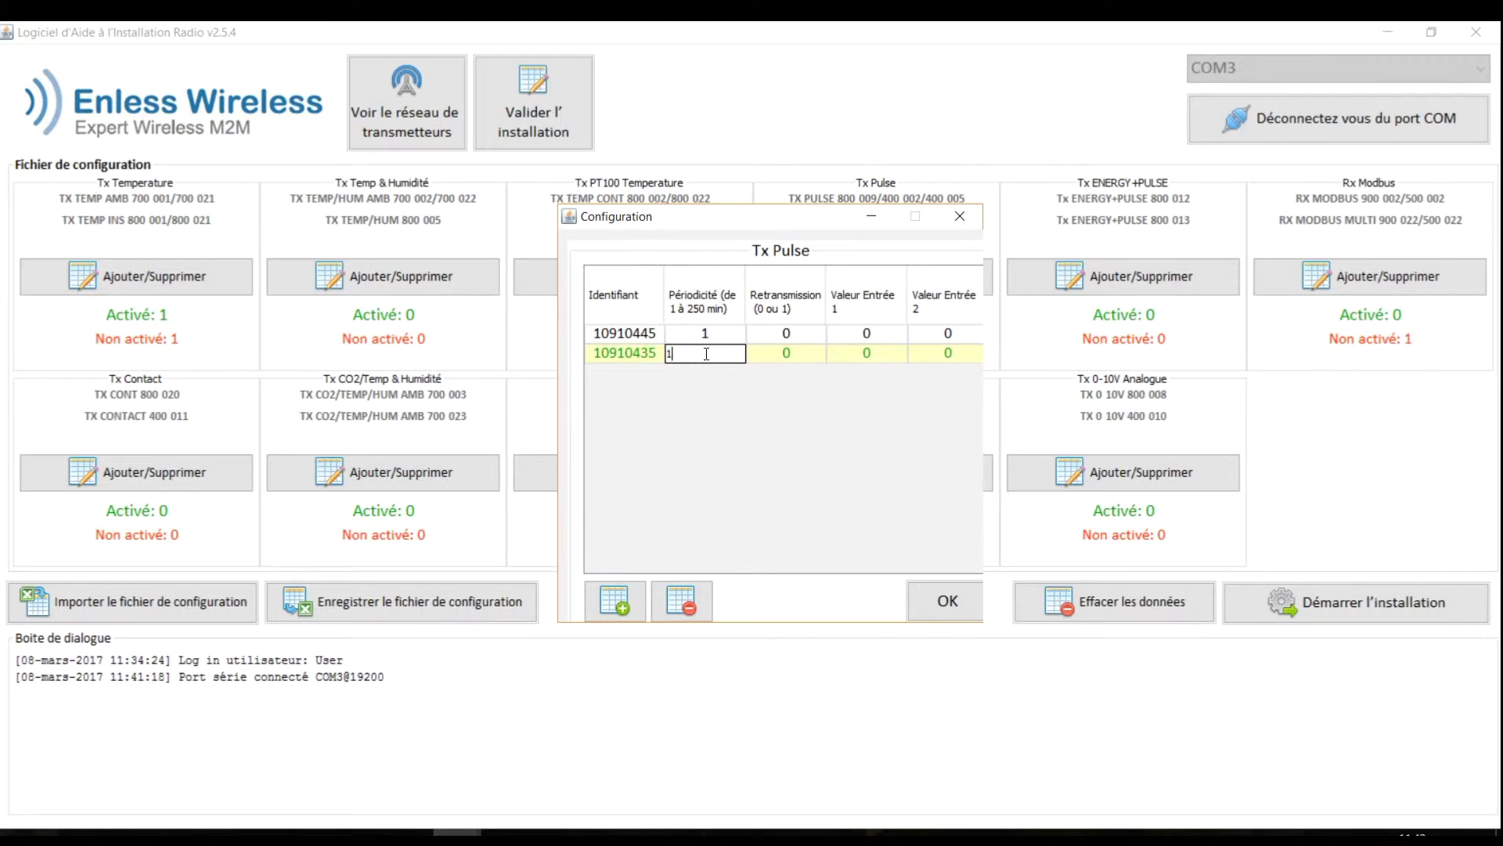
type("1")
left_click(781, 354)
left_click(944, 602)
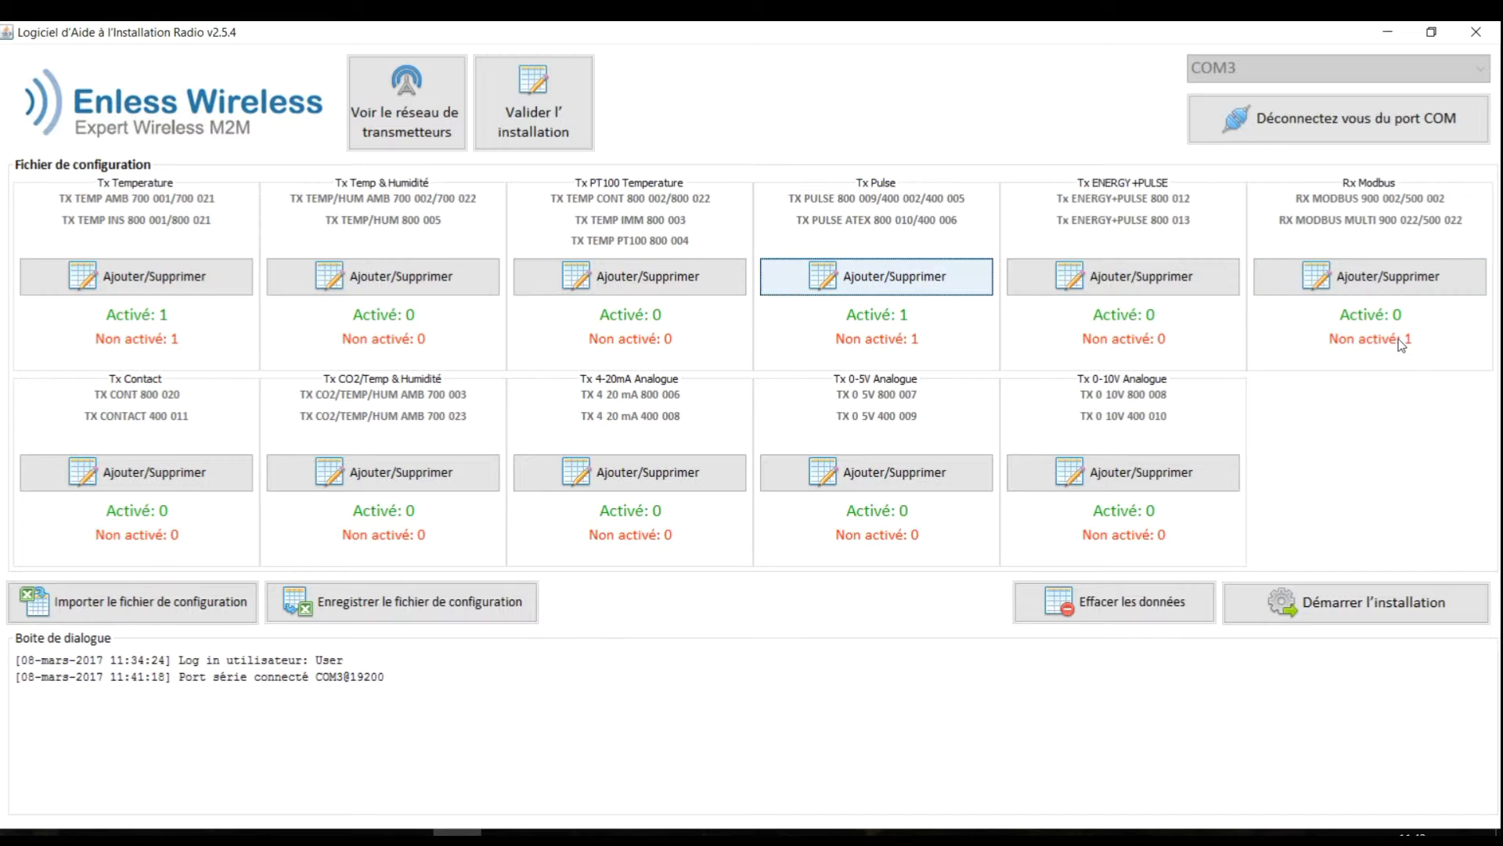
Review the imported Rx Modbus receiver's address, communication and Modbus table settings, and close its configuration
left_click(1366, 279)
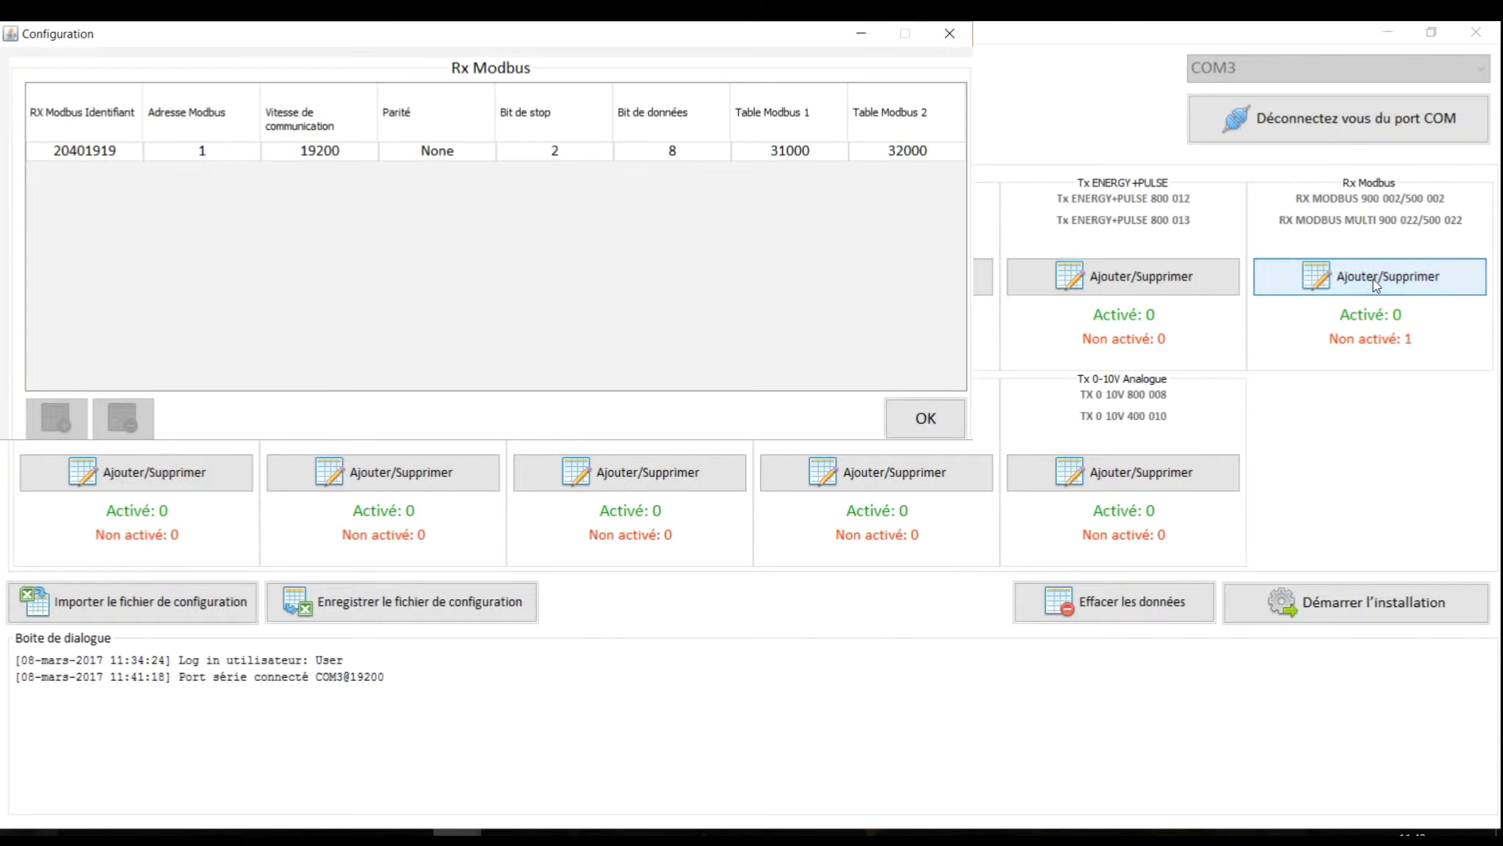
left_click_drag(529, 38, 720, 148)
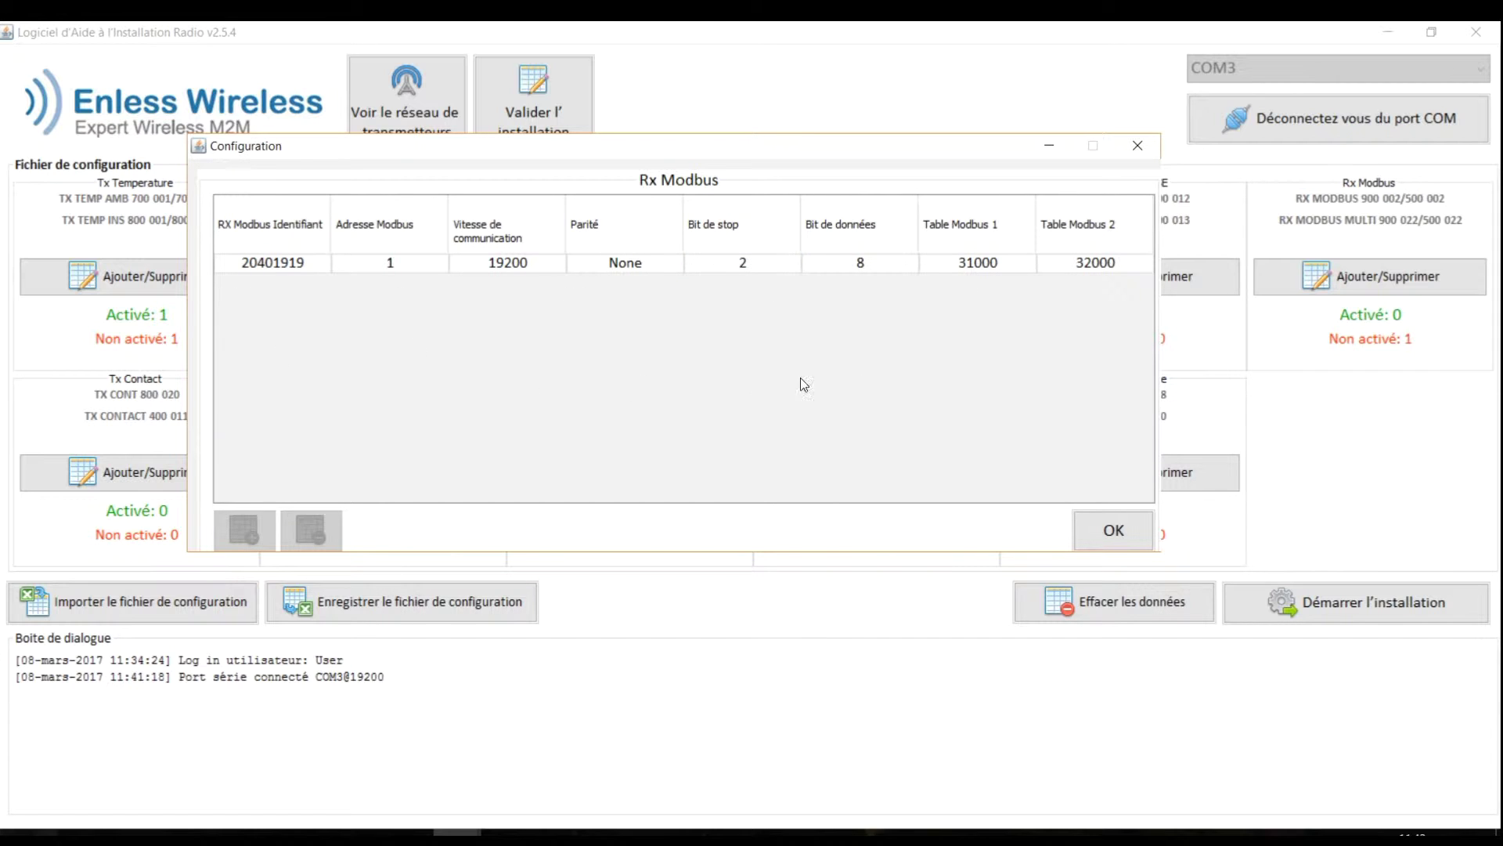
left_click(1104, 530)
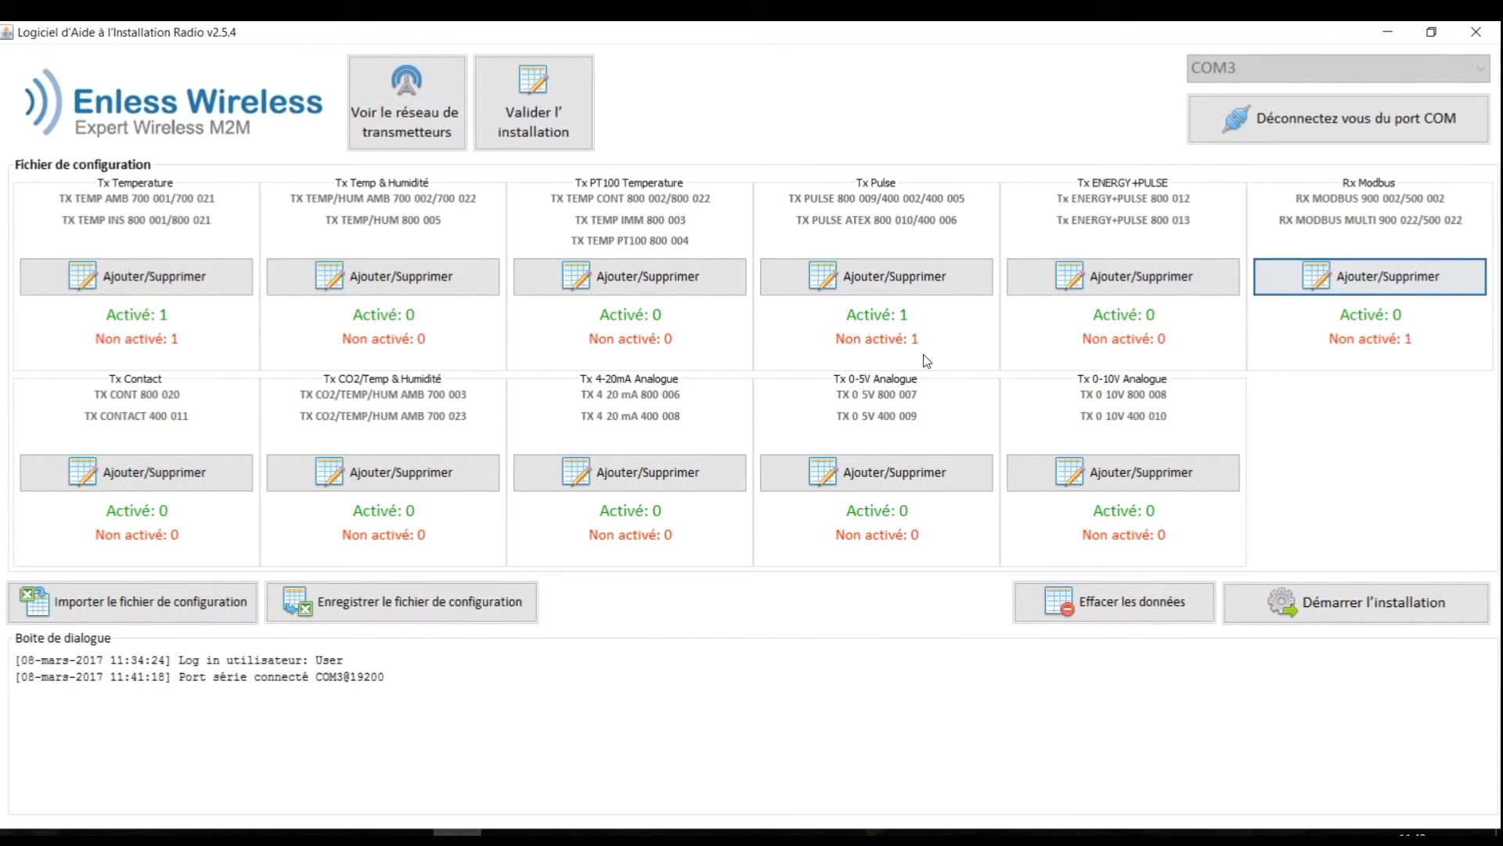
Start the radio installation and stop it once transmitters 10112182 and 10910435 have been installed
left_click(1337, 611)
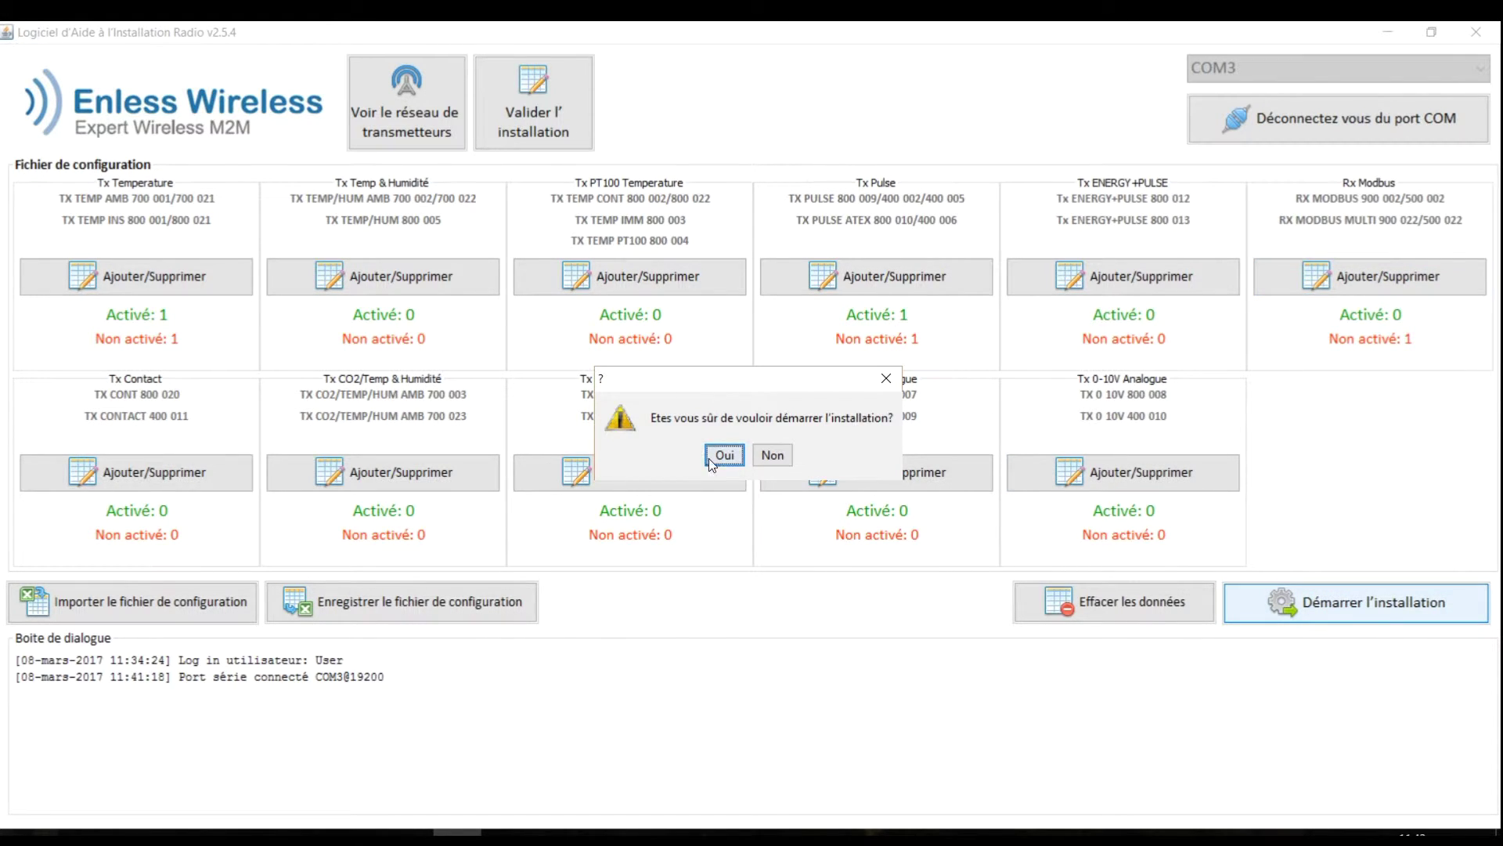
left_click(722, 456)
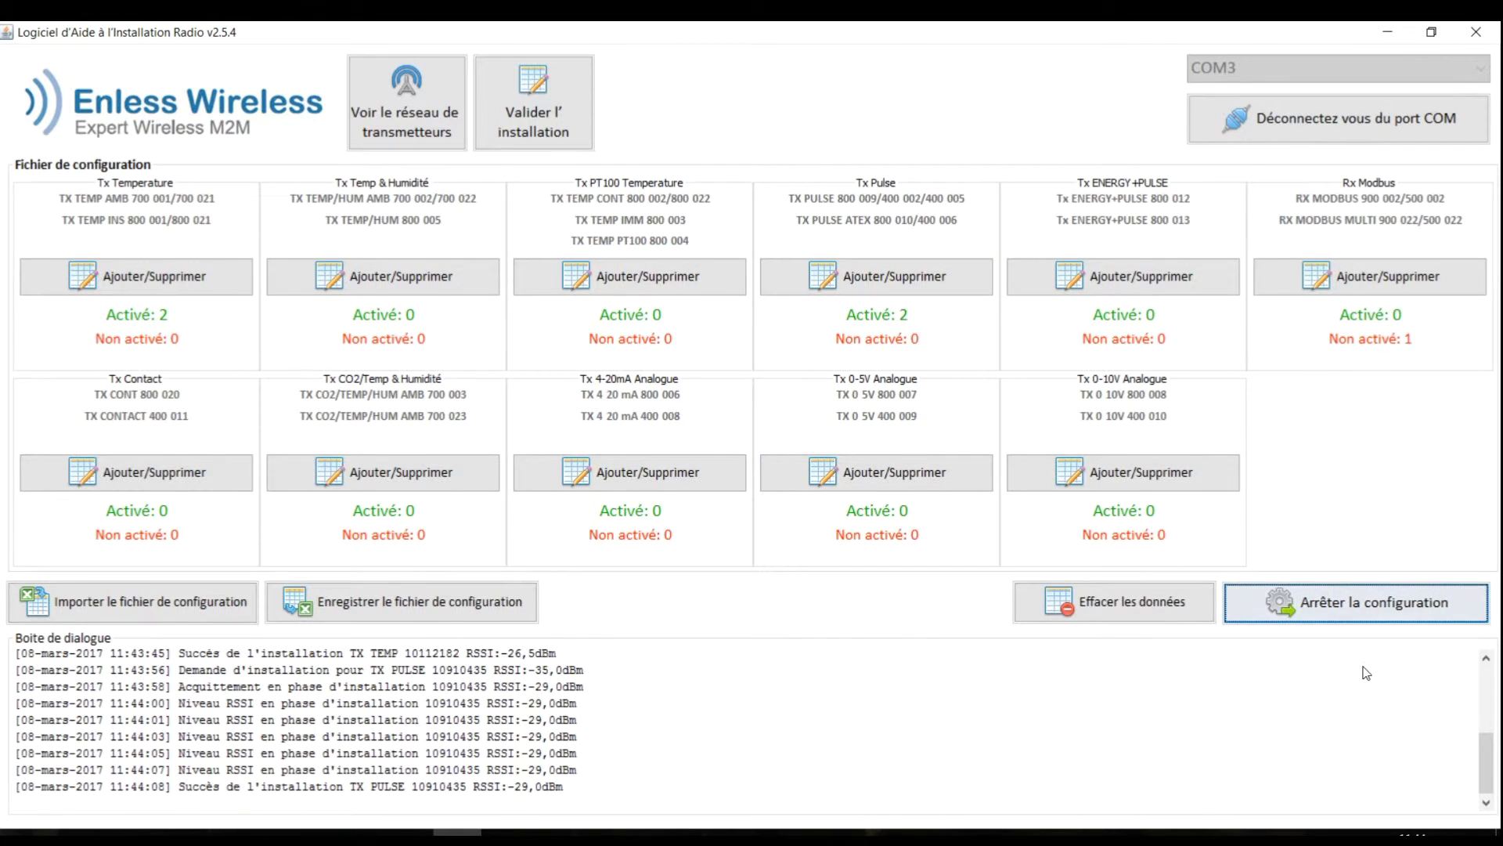
left_click(1347, 608)
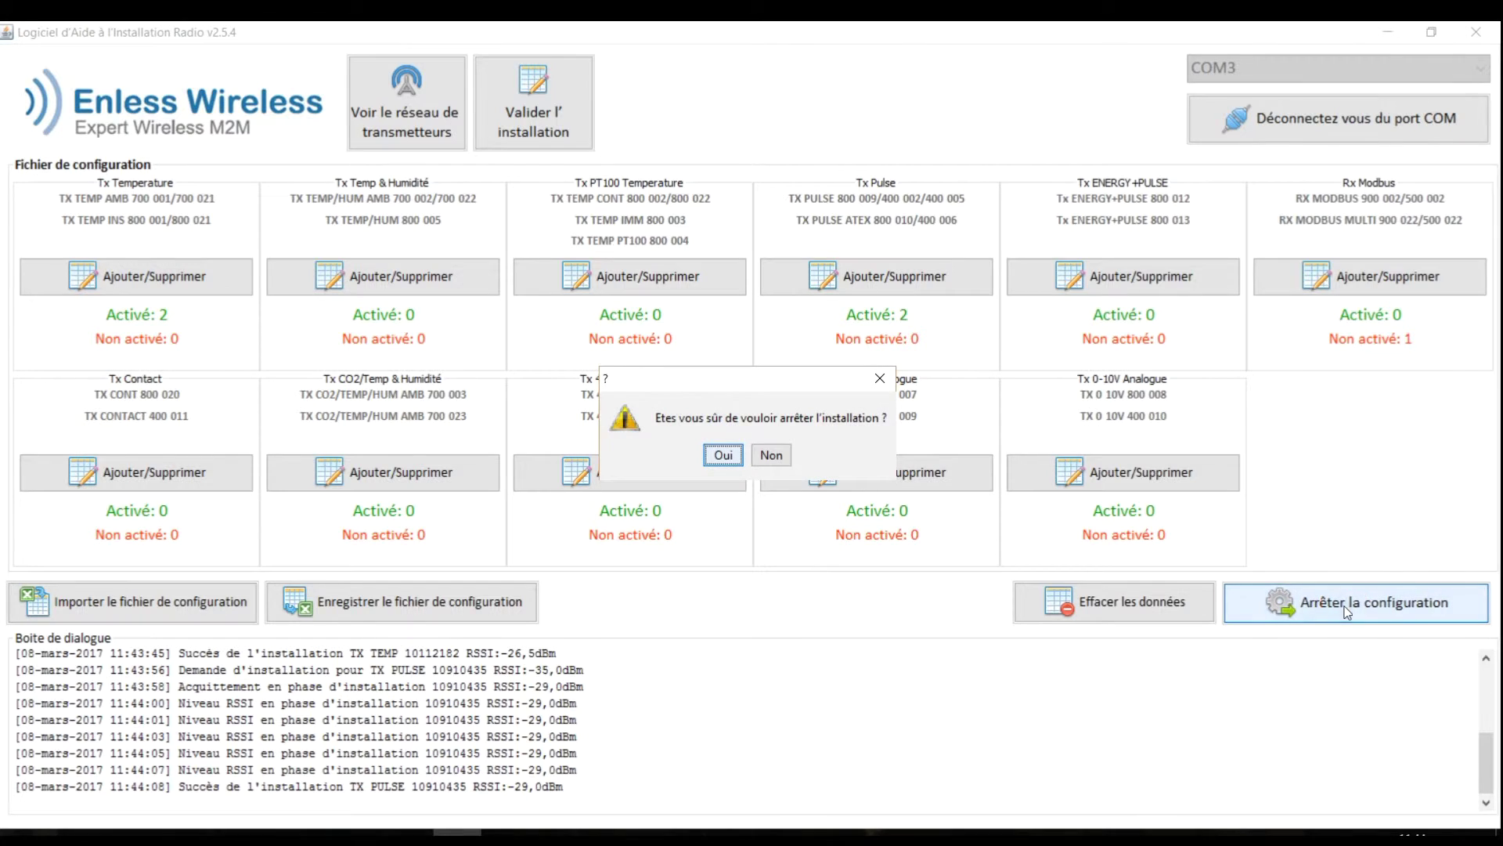
left_click(734, 458)
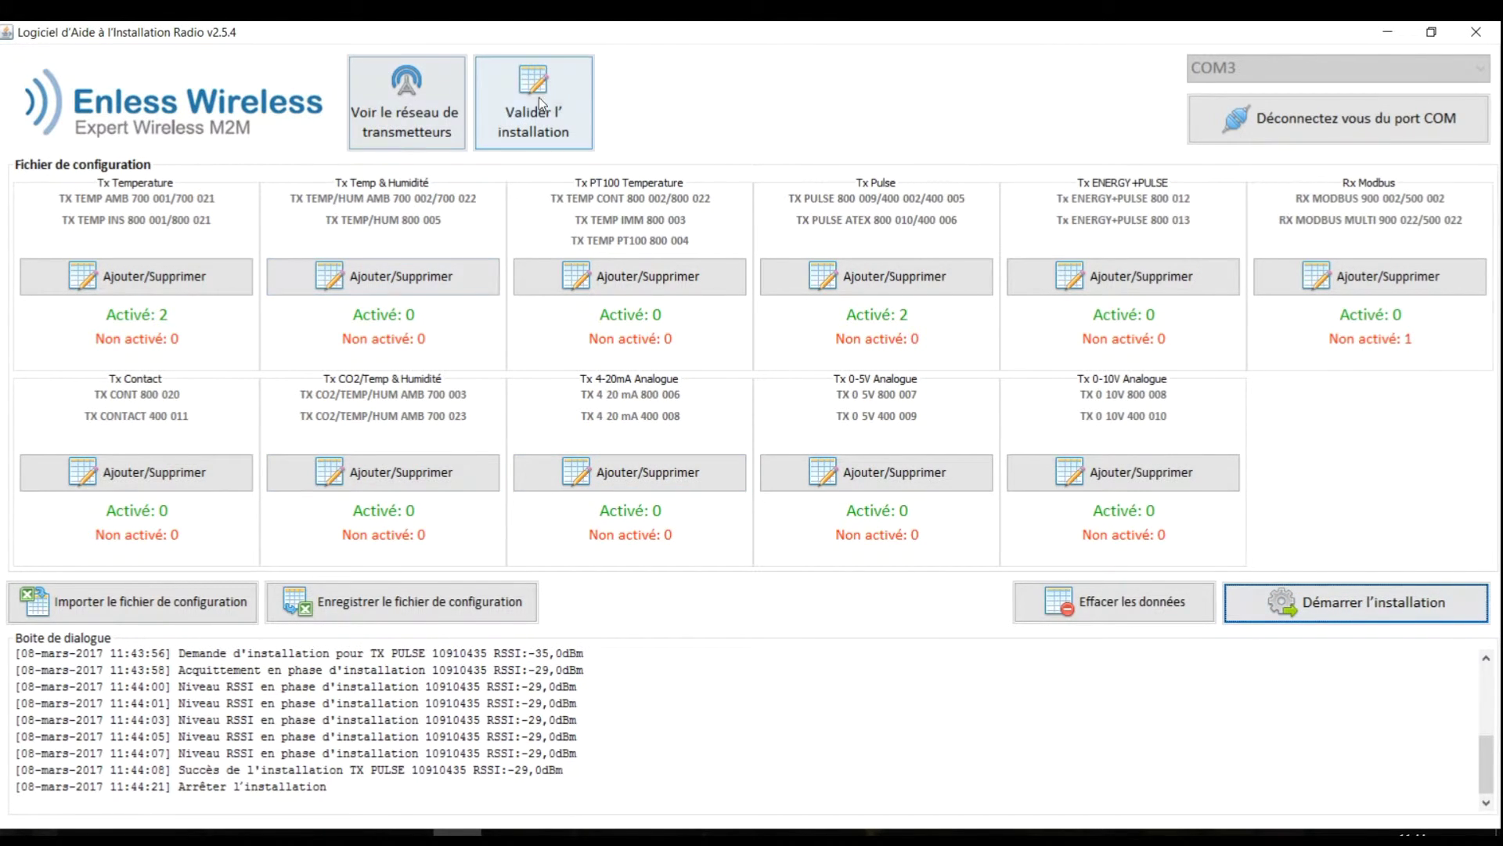
Check the status of all configured devices in the installation validation table and close it
left_click(561, 111)
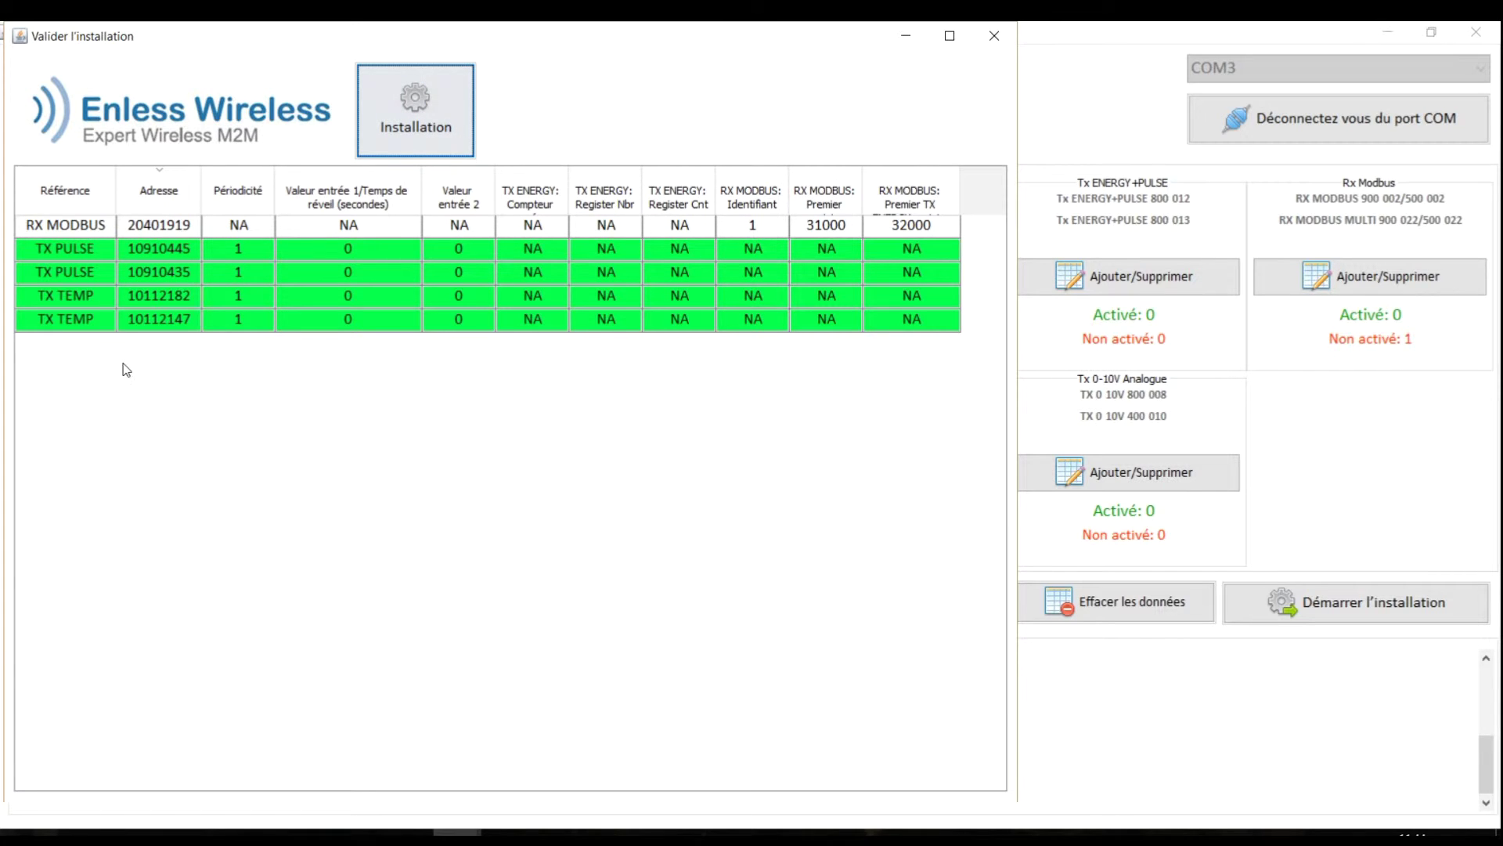
left_click(992, 35)
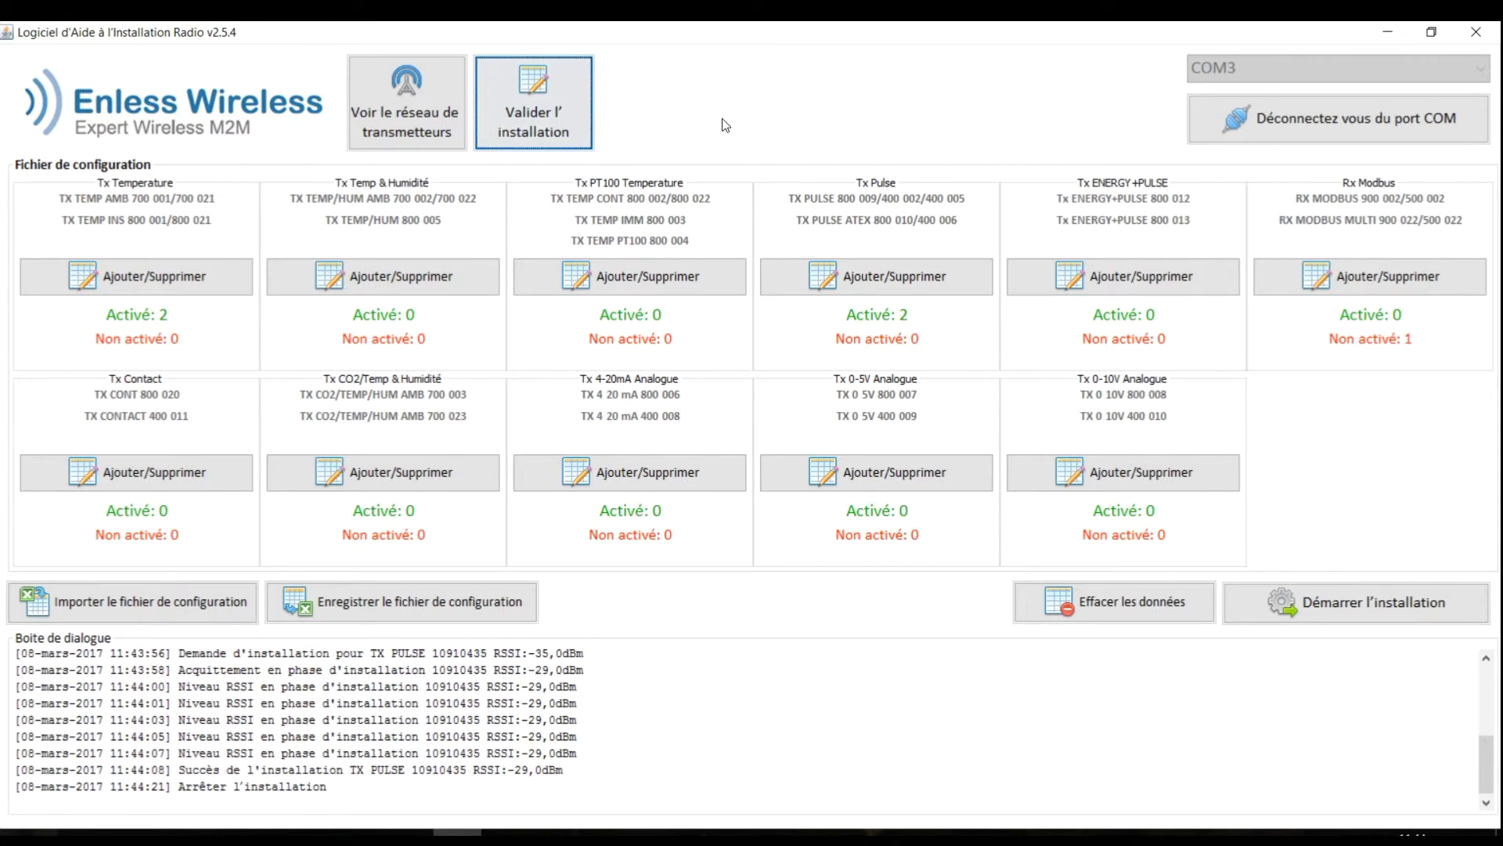
Open the transmitter network view and filter the received data by ID 2182 to examine the temperature transmitter
left_click(379, 119)
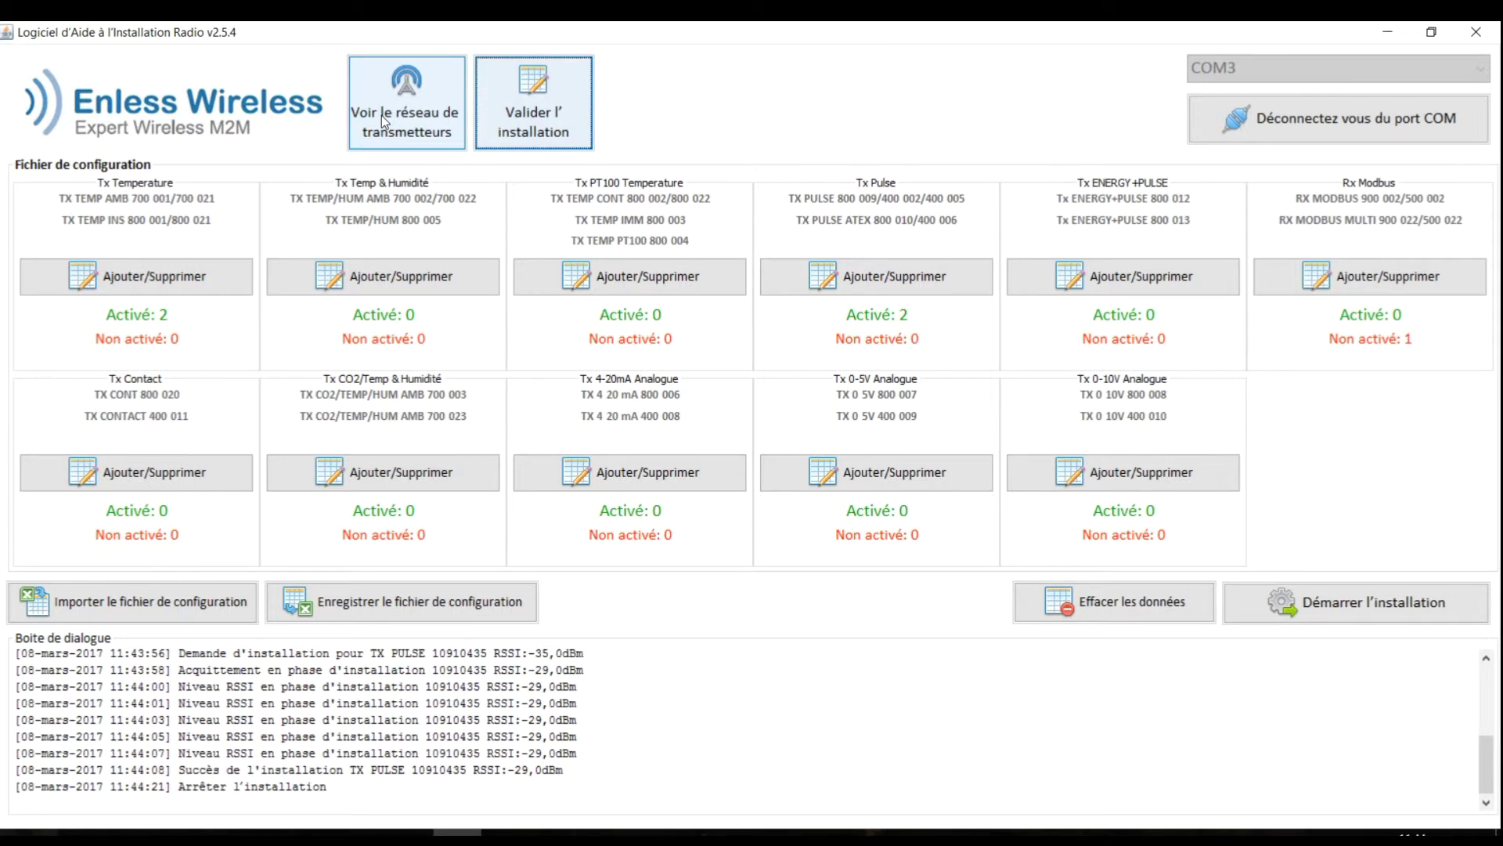
left_click(384, 119)
left_click(942, 147)
type("2182")
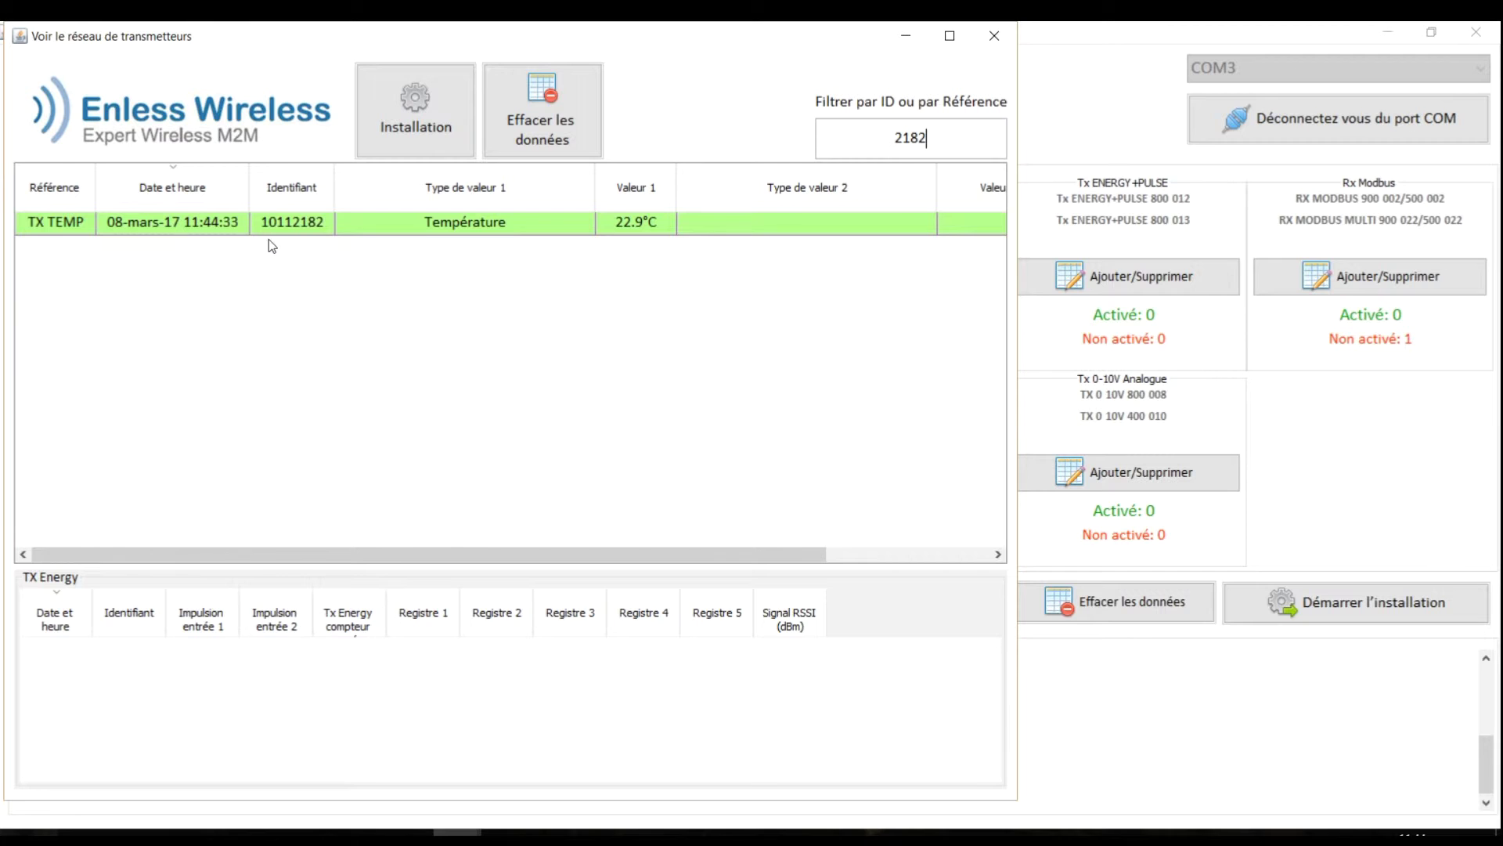
left_click_drag(647, 554, 598, 561)
Filter the received network data by ID 435 to examine the pulse transmitter, and close the network view
key("BackSpace")
key("BackSpace")
key("BackSpace")
key("BackSpace")
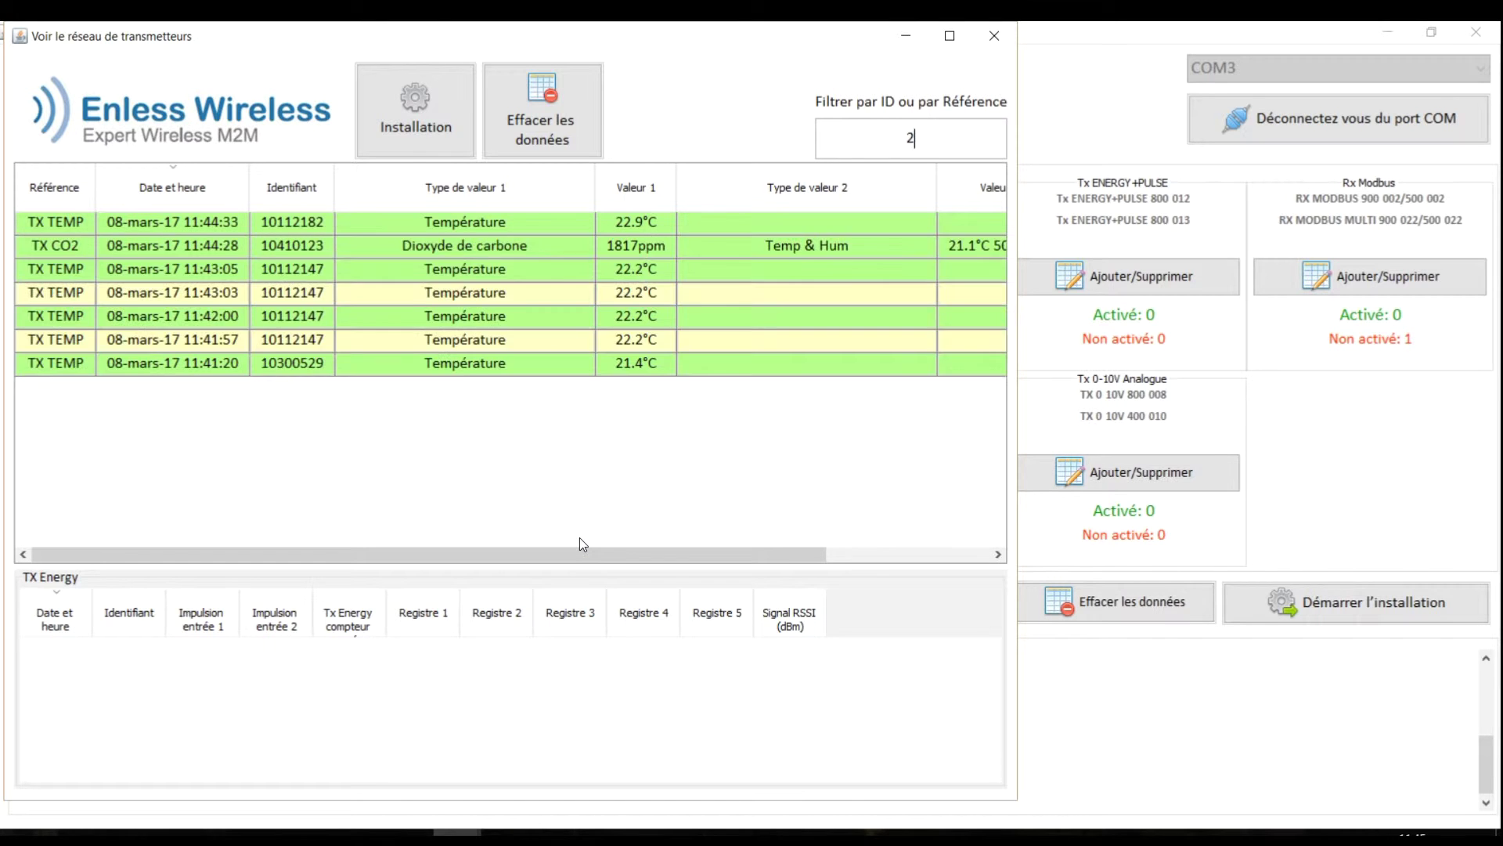
type("435")
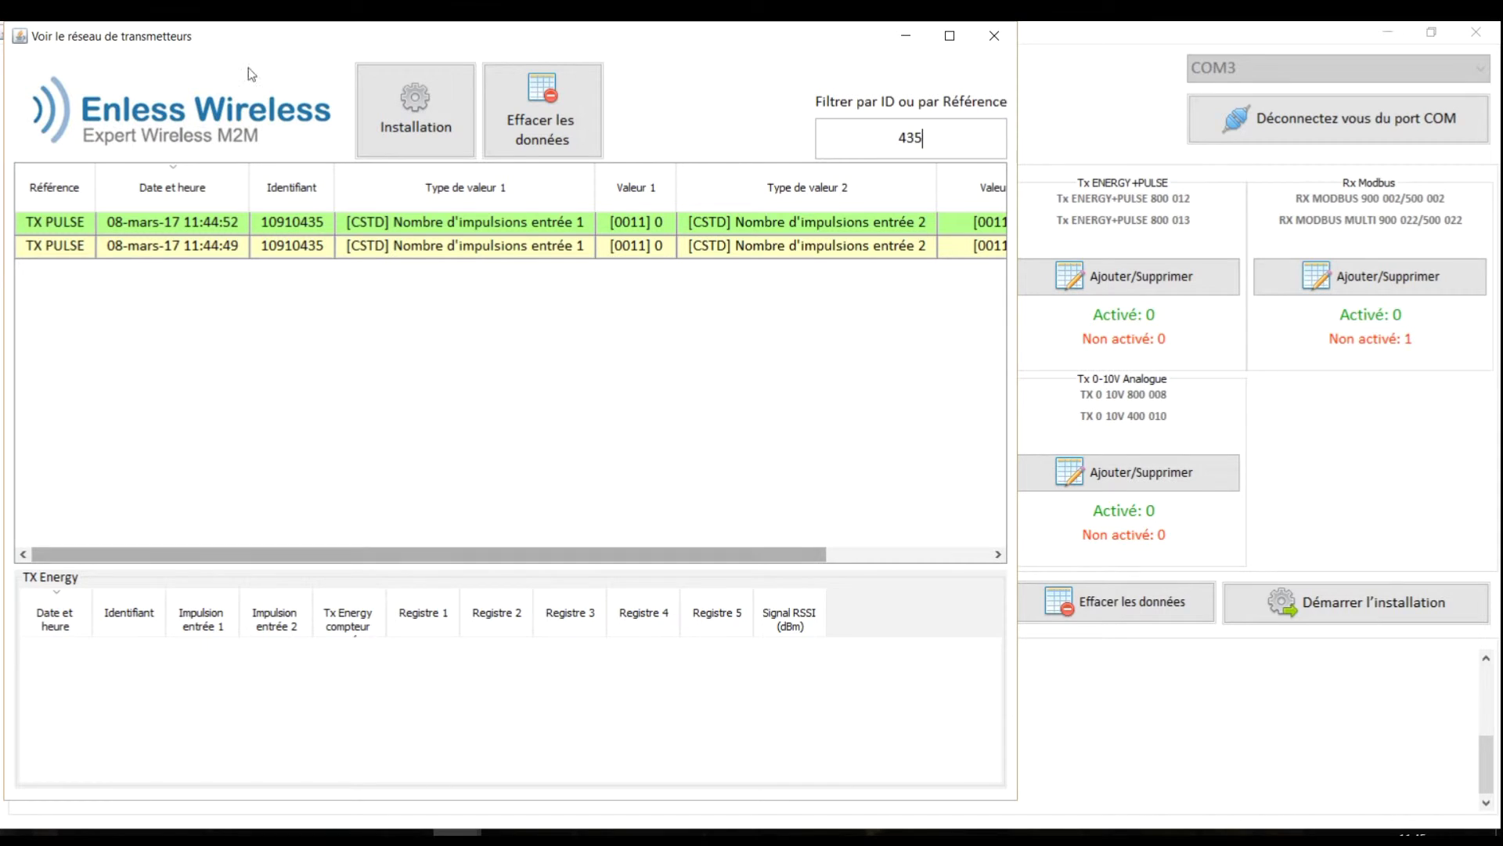
mouse_move(491, 557)
left_mouse_down()
mouse_move(673, 570)
mouse_move(474, 571)
left_mouse_up()
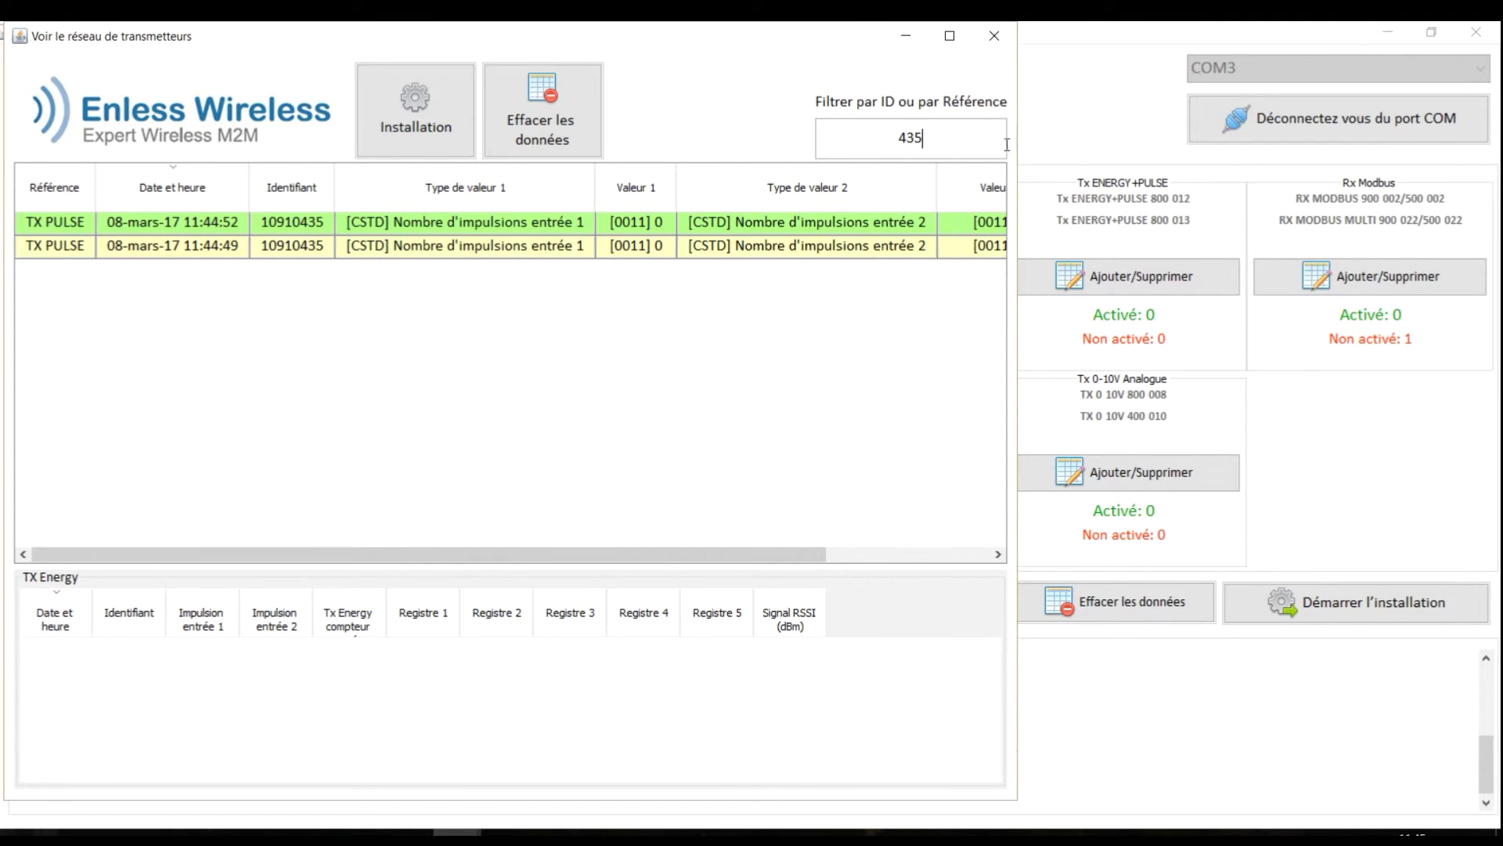
left_click(995, 36)
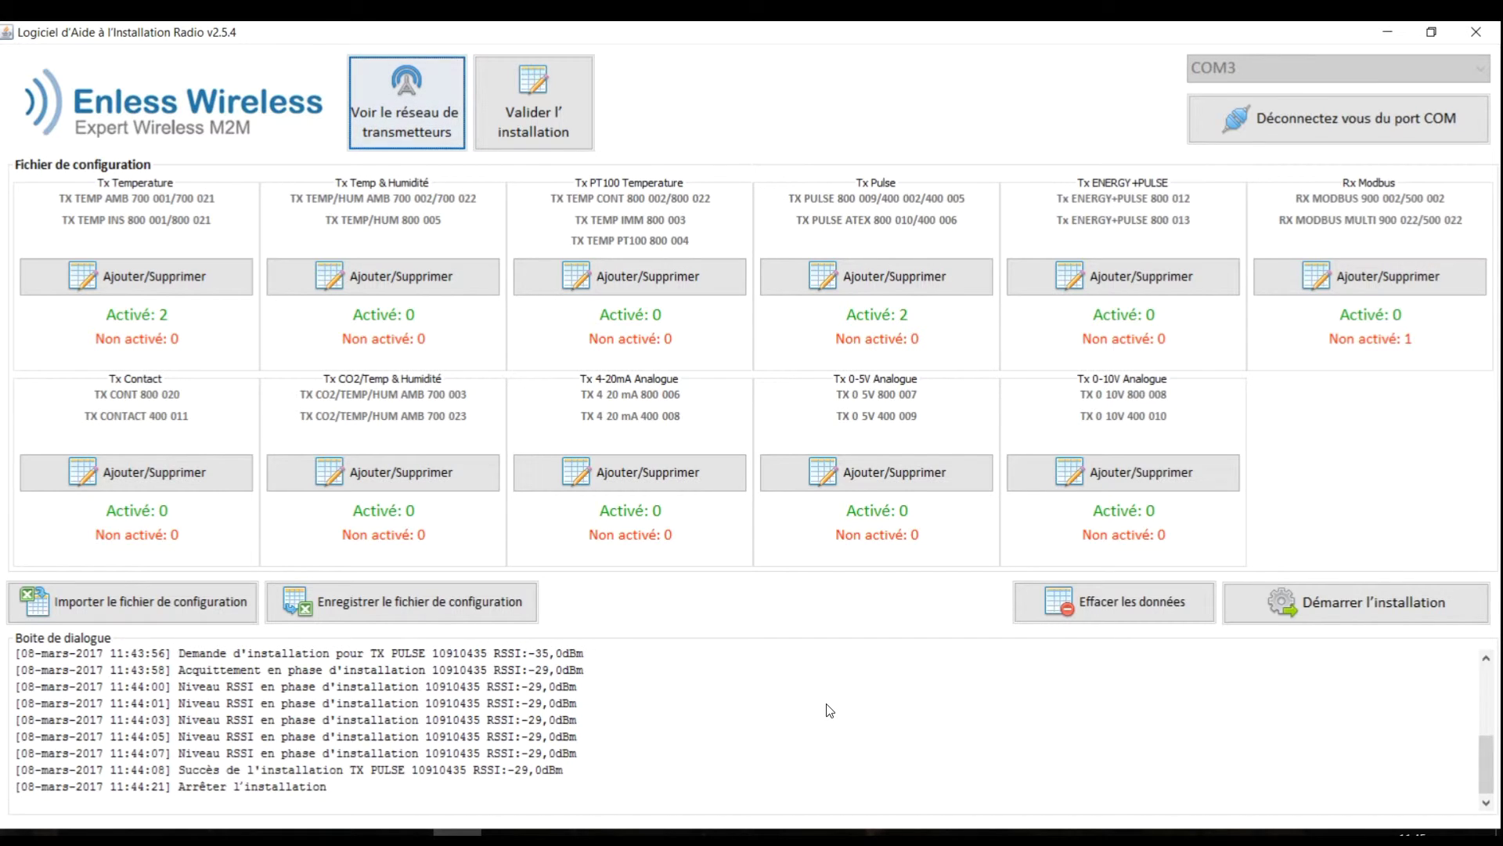
Save the current configuration file as Configuration 2 in the Documents folder
left_click(462, 606)
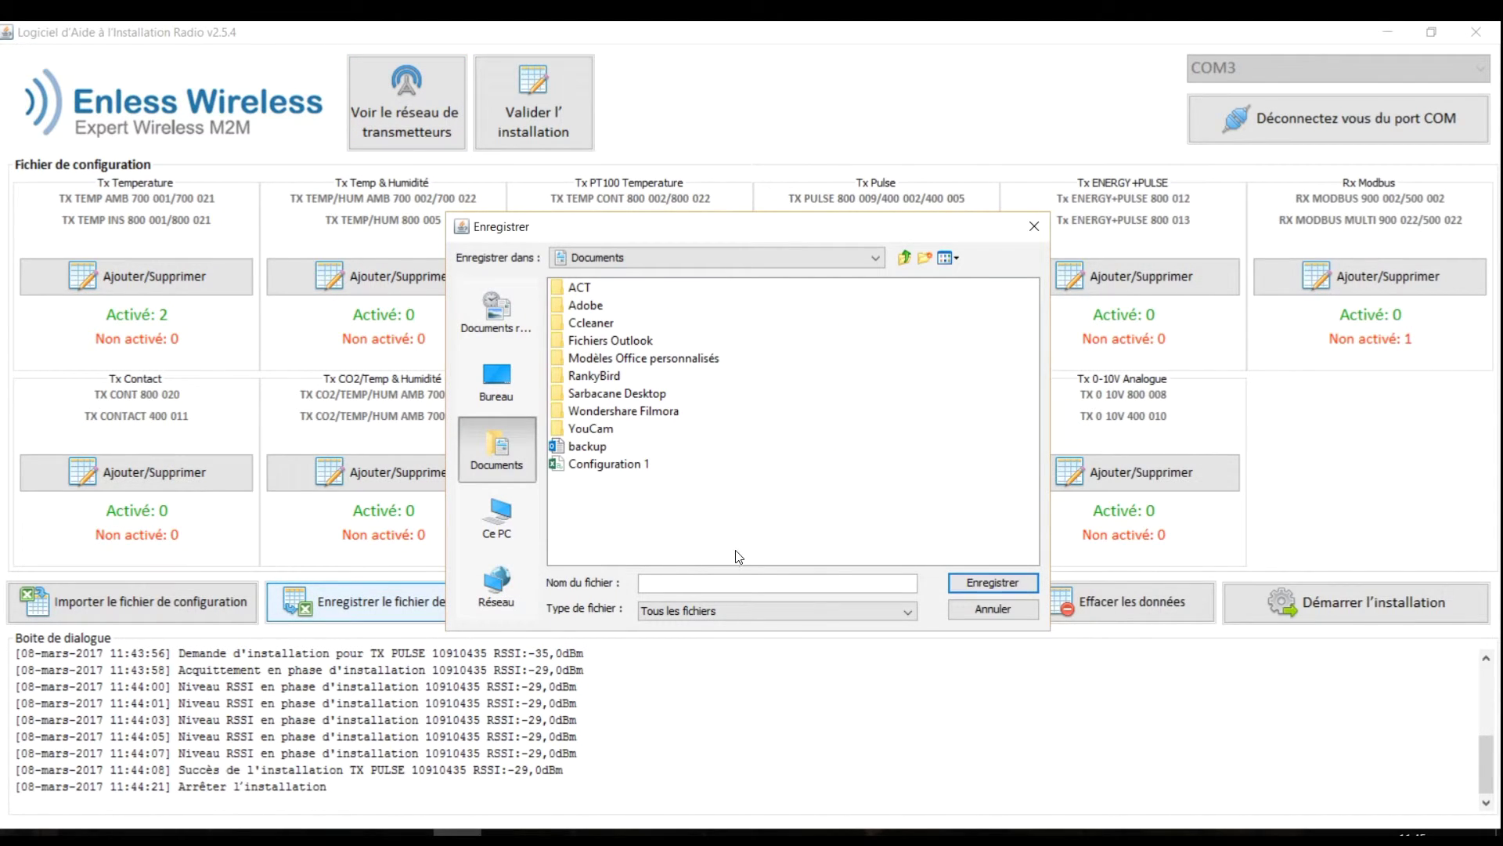
type("Configuration 2")
left_click(974, 585)
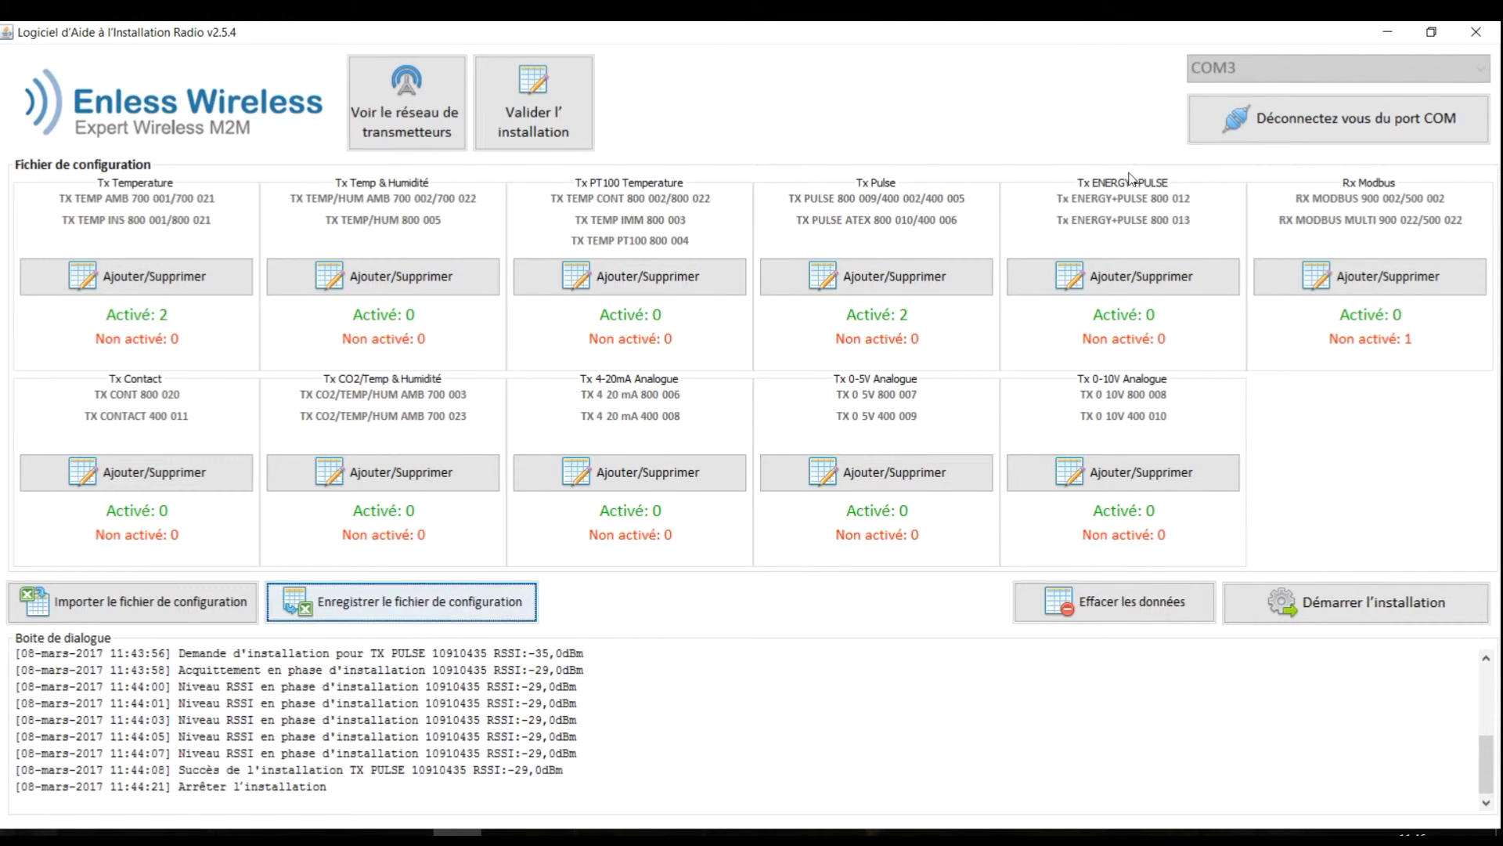
Disconnect from the current COM port, refresh the list of available ports, and connect to COM3
left_click(1293, 129)
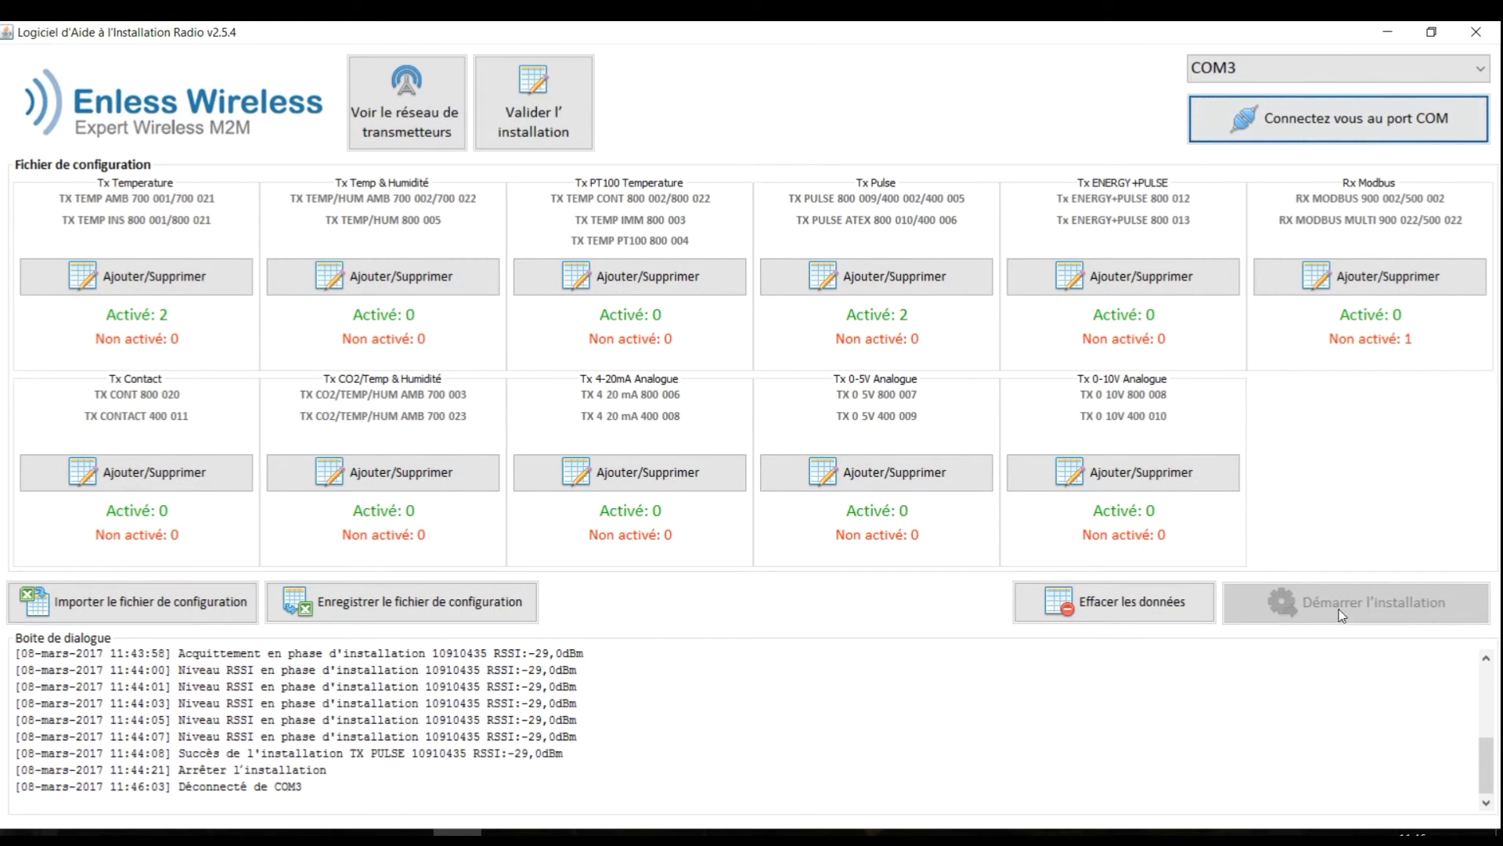
left_click(1294, 67)
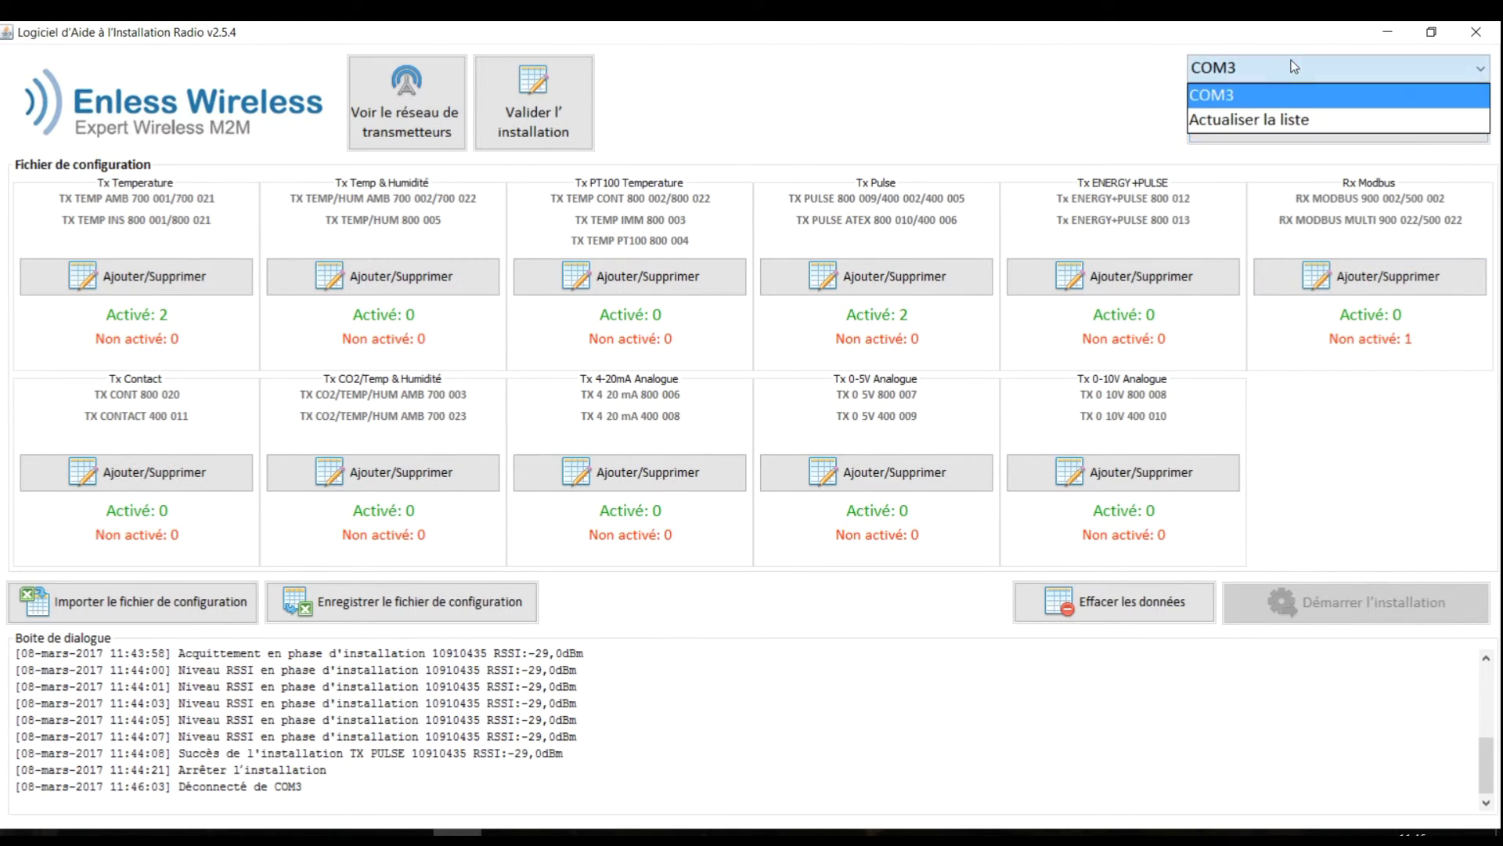
left_click(1235, 120)
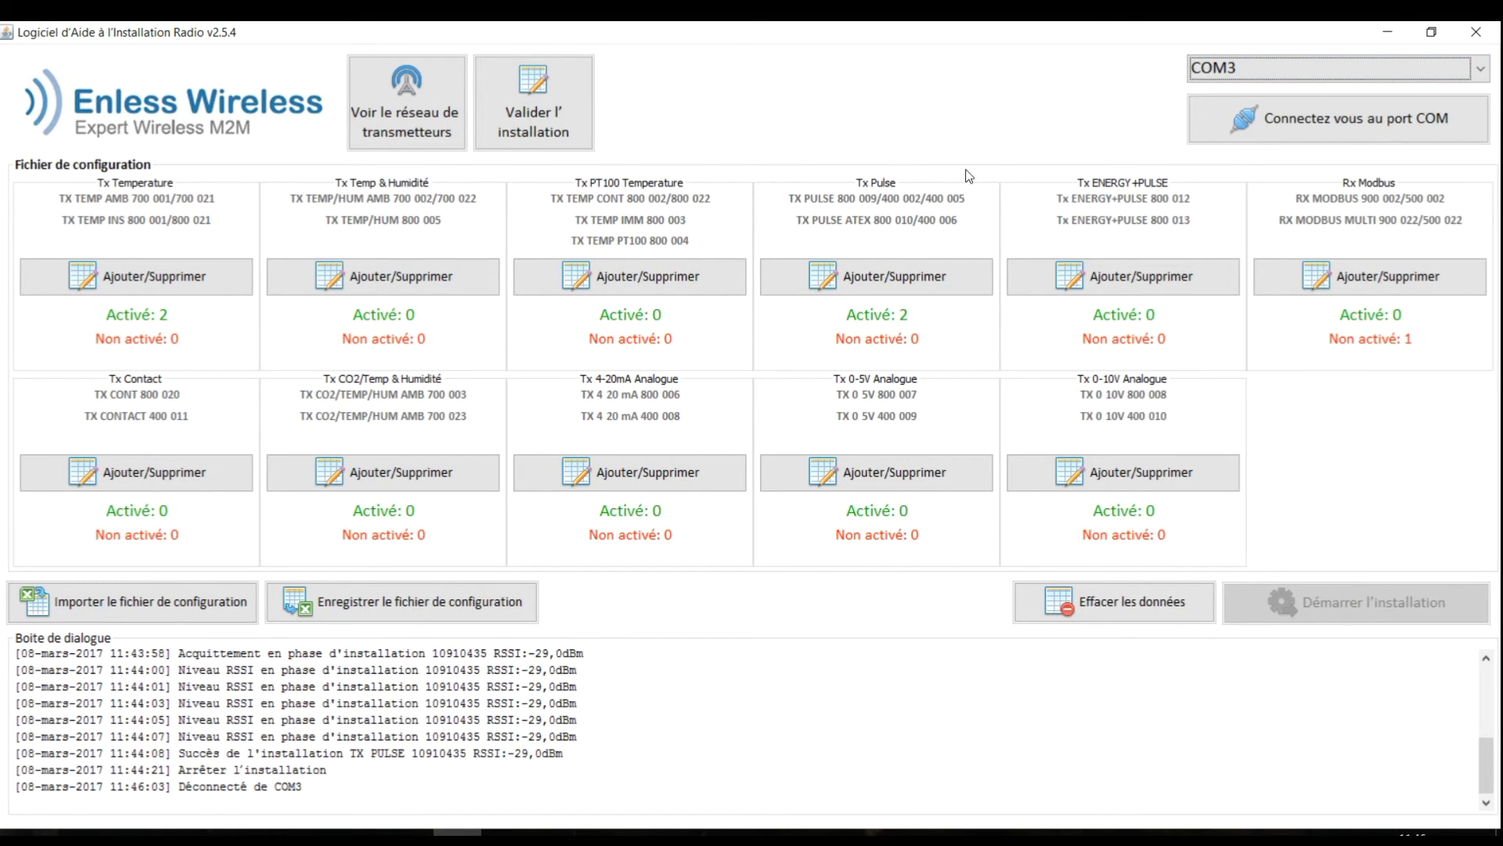
left_click(1297, 123)
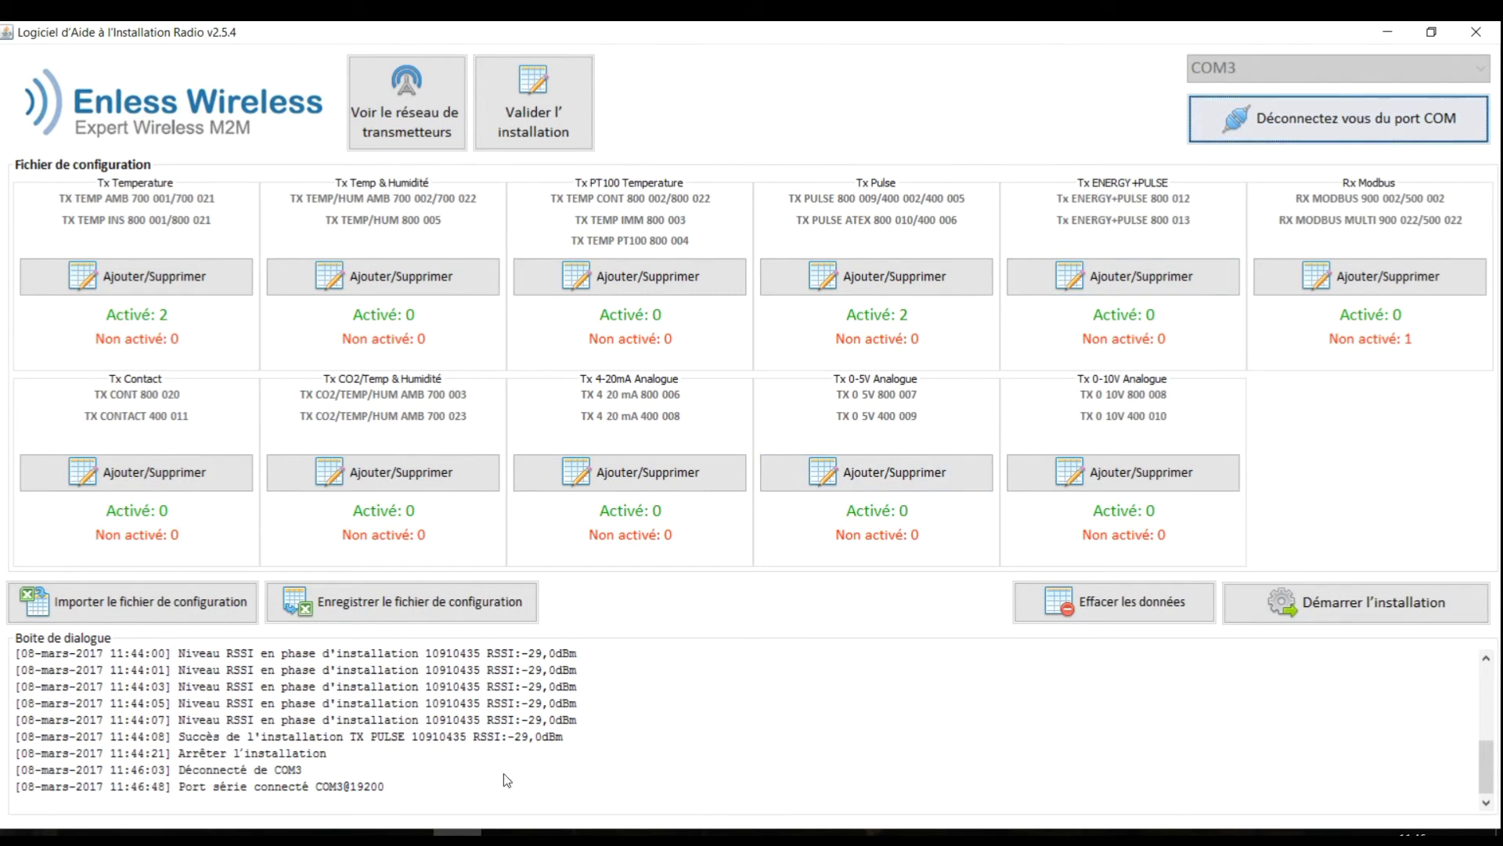
Run the installation to activate Modbus receiver 20401919, and stop the installation once the receiver is installed
left_click(1330, 612)
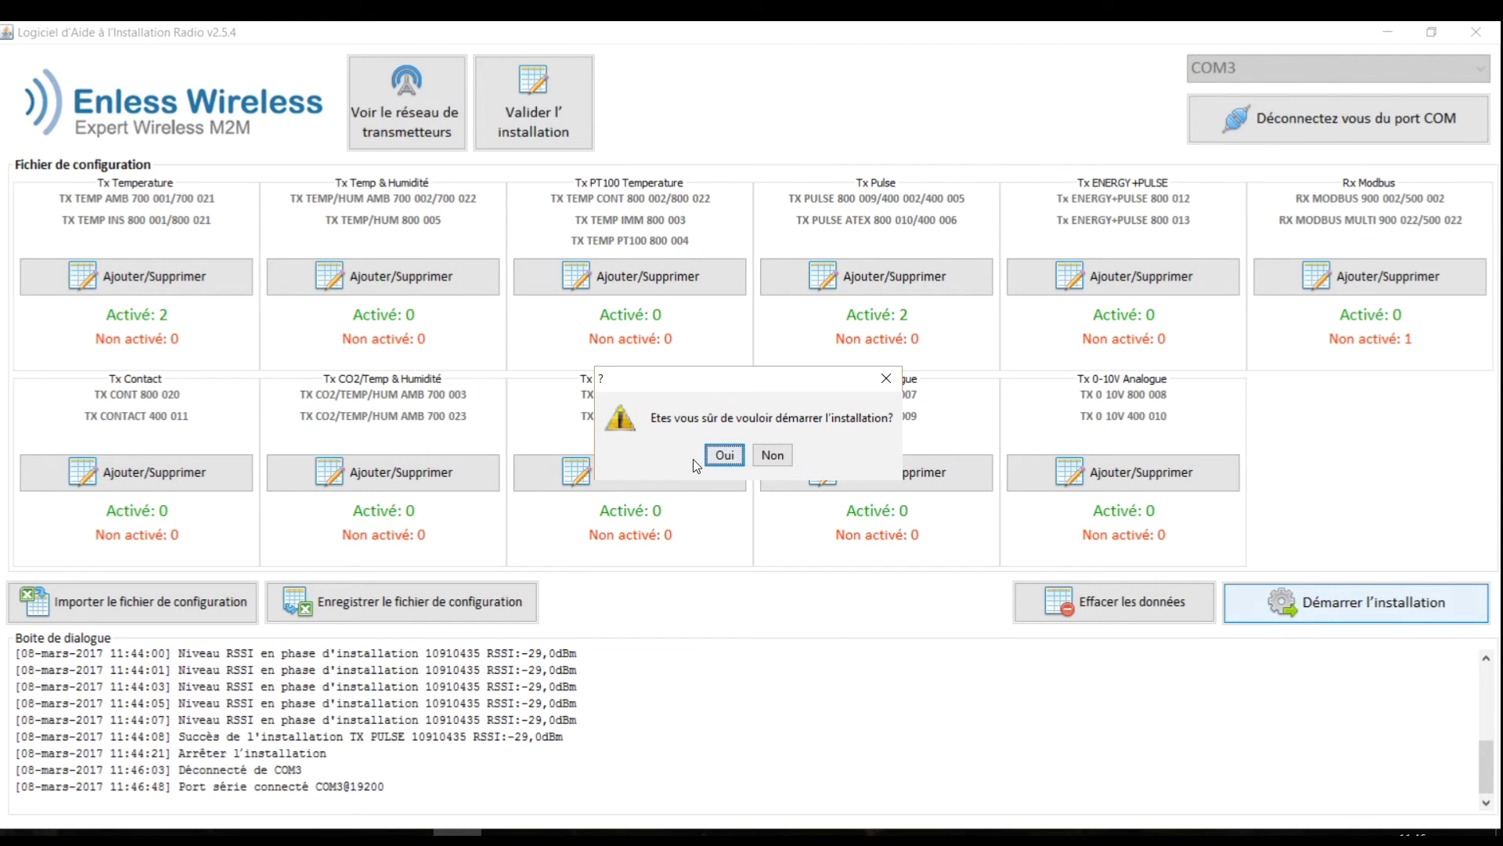
left_click(724, 457)
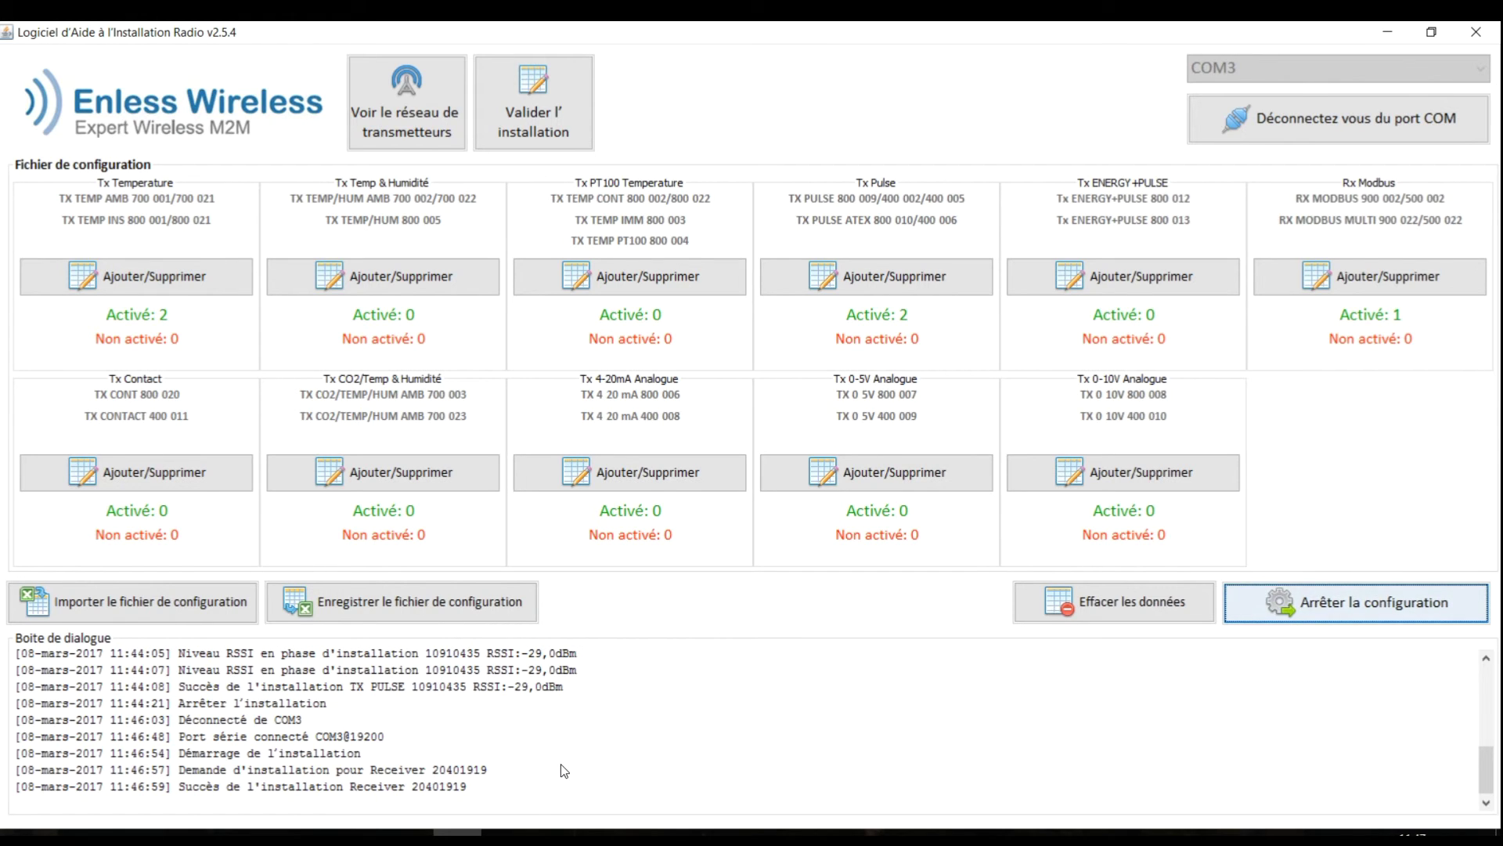
left_click(1384, 602)
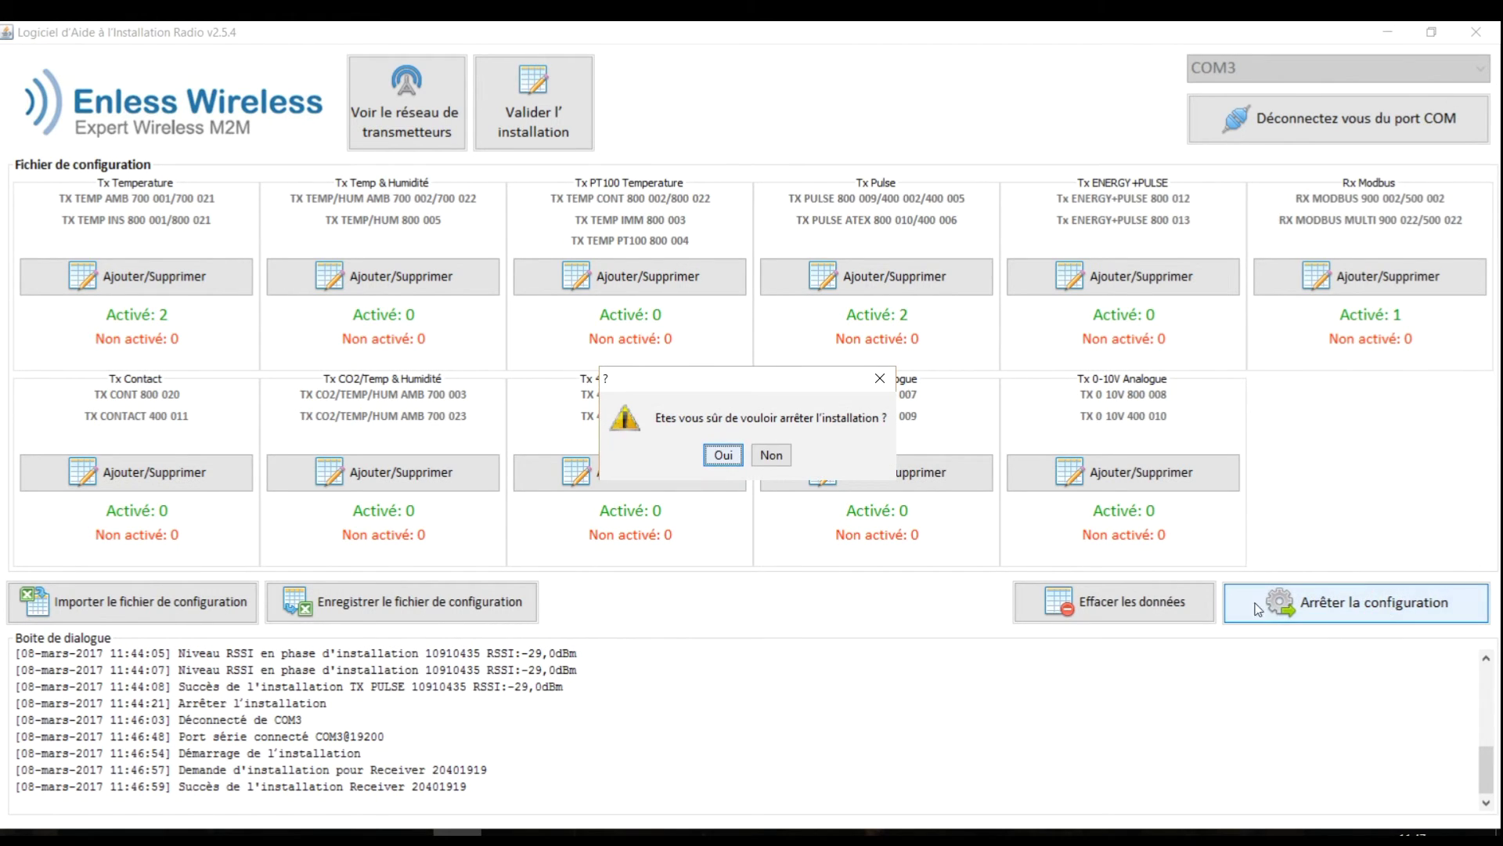
left_click(725, 455)
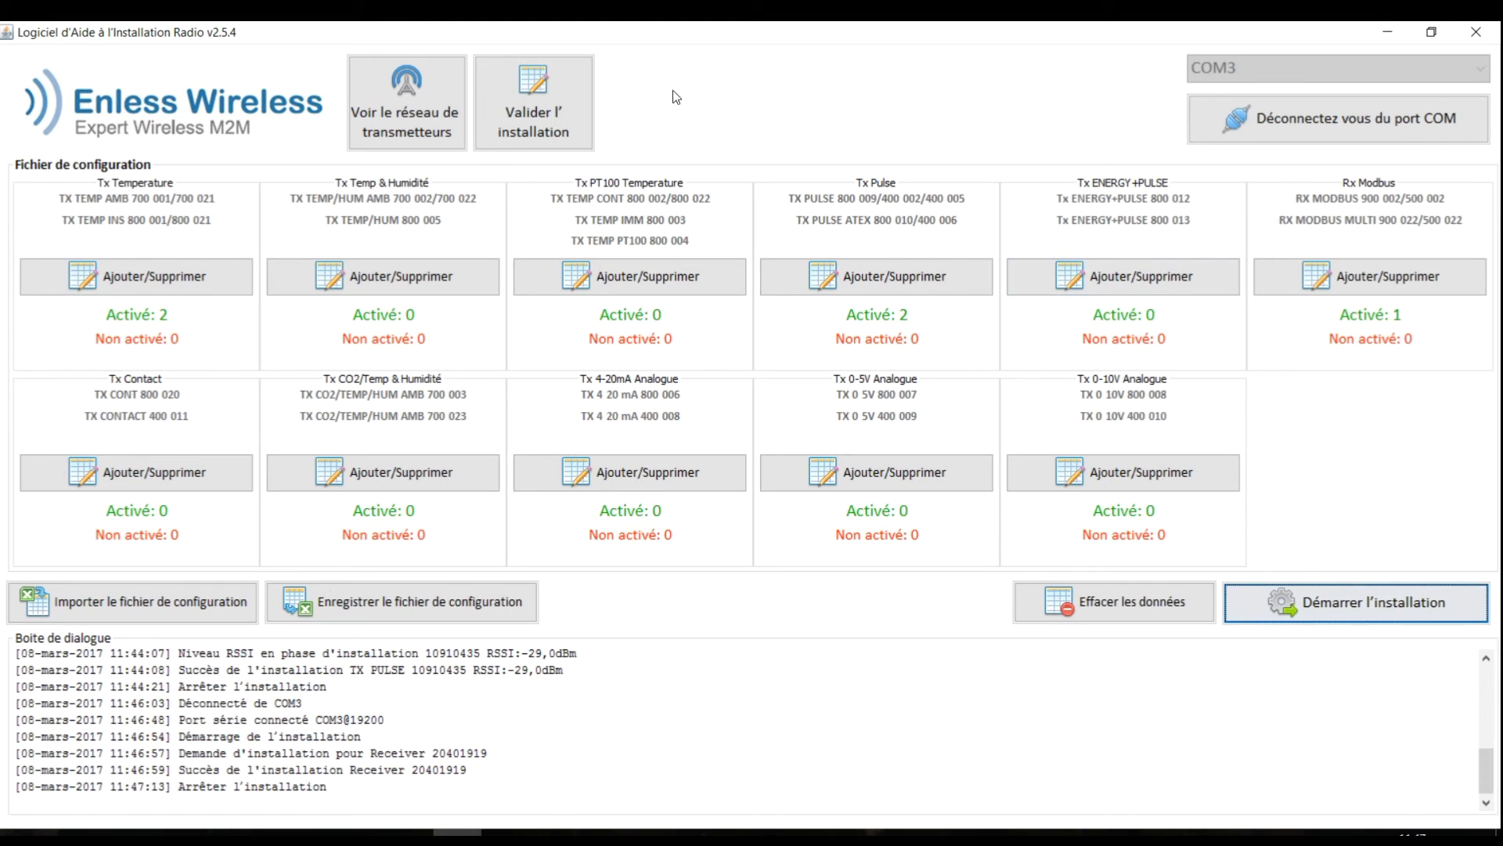
Check the Modbus receiver and the pulse and temperature transmitters in the installation validation table, and close it
left_click(536, 119)
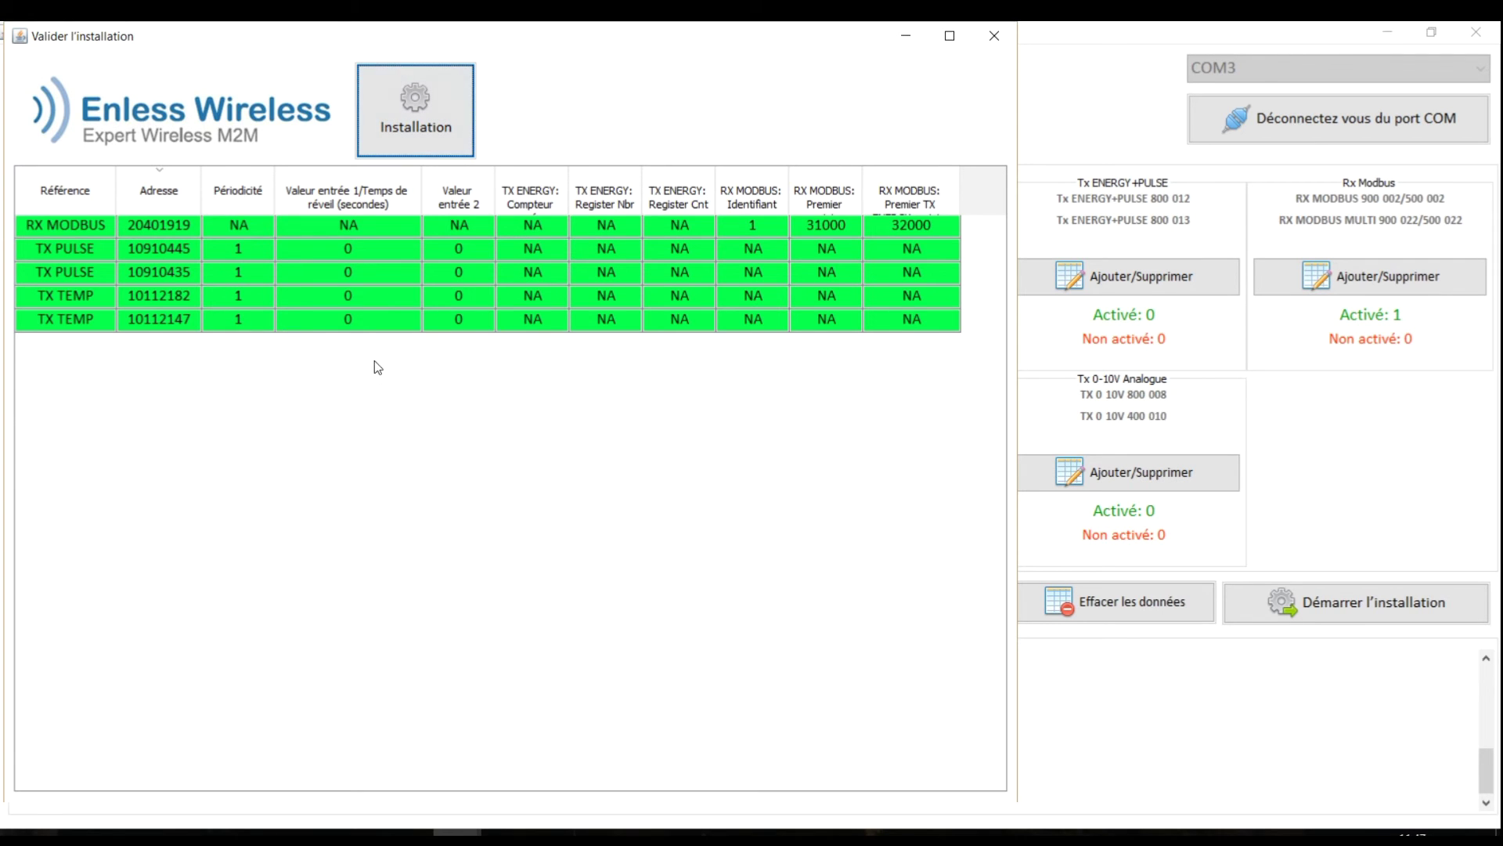
left_click(994, 39)
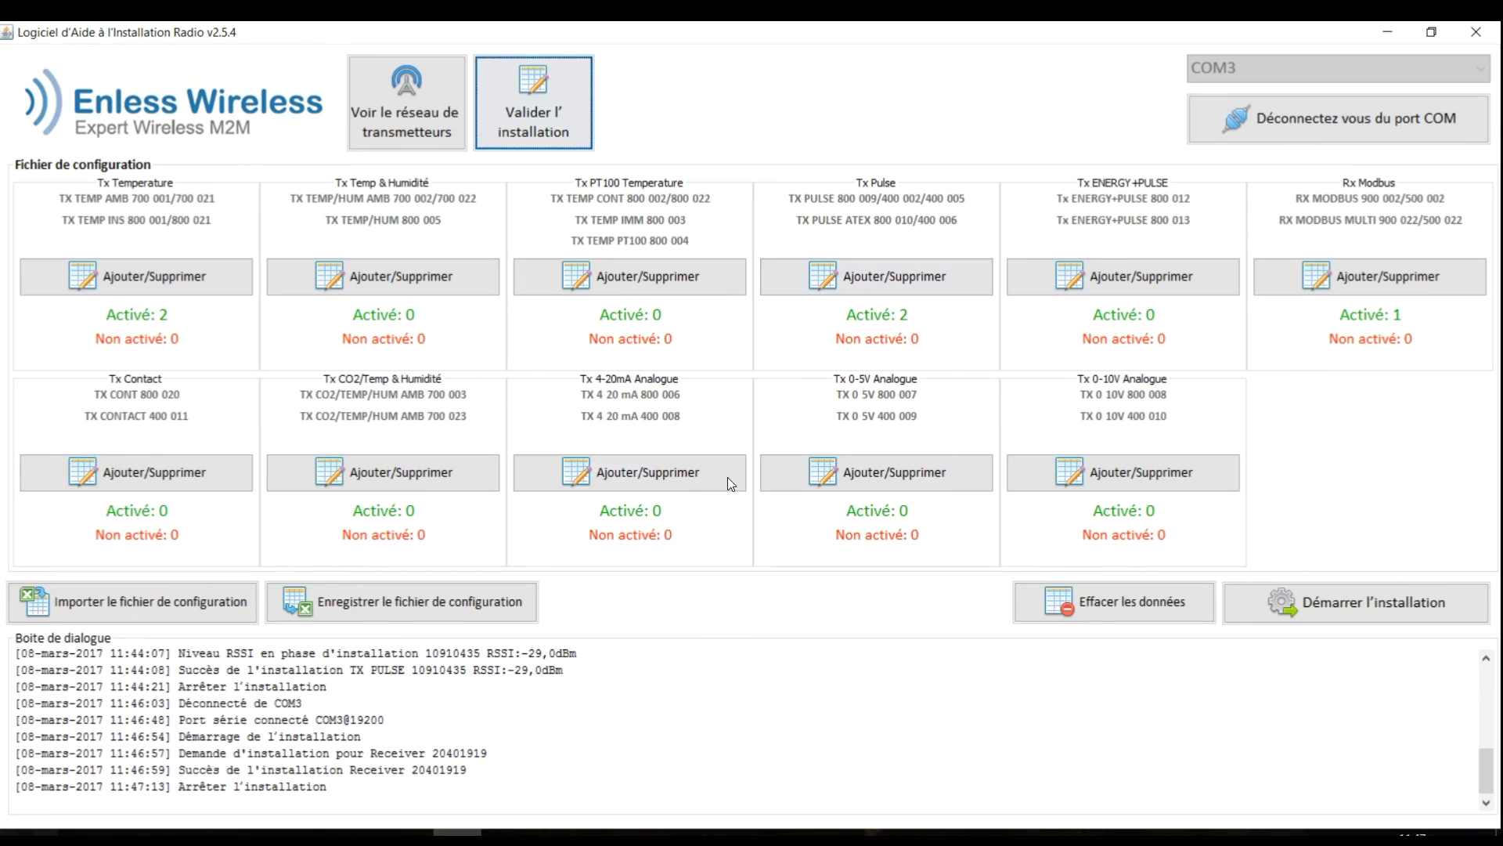